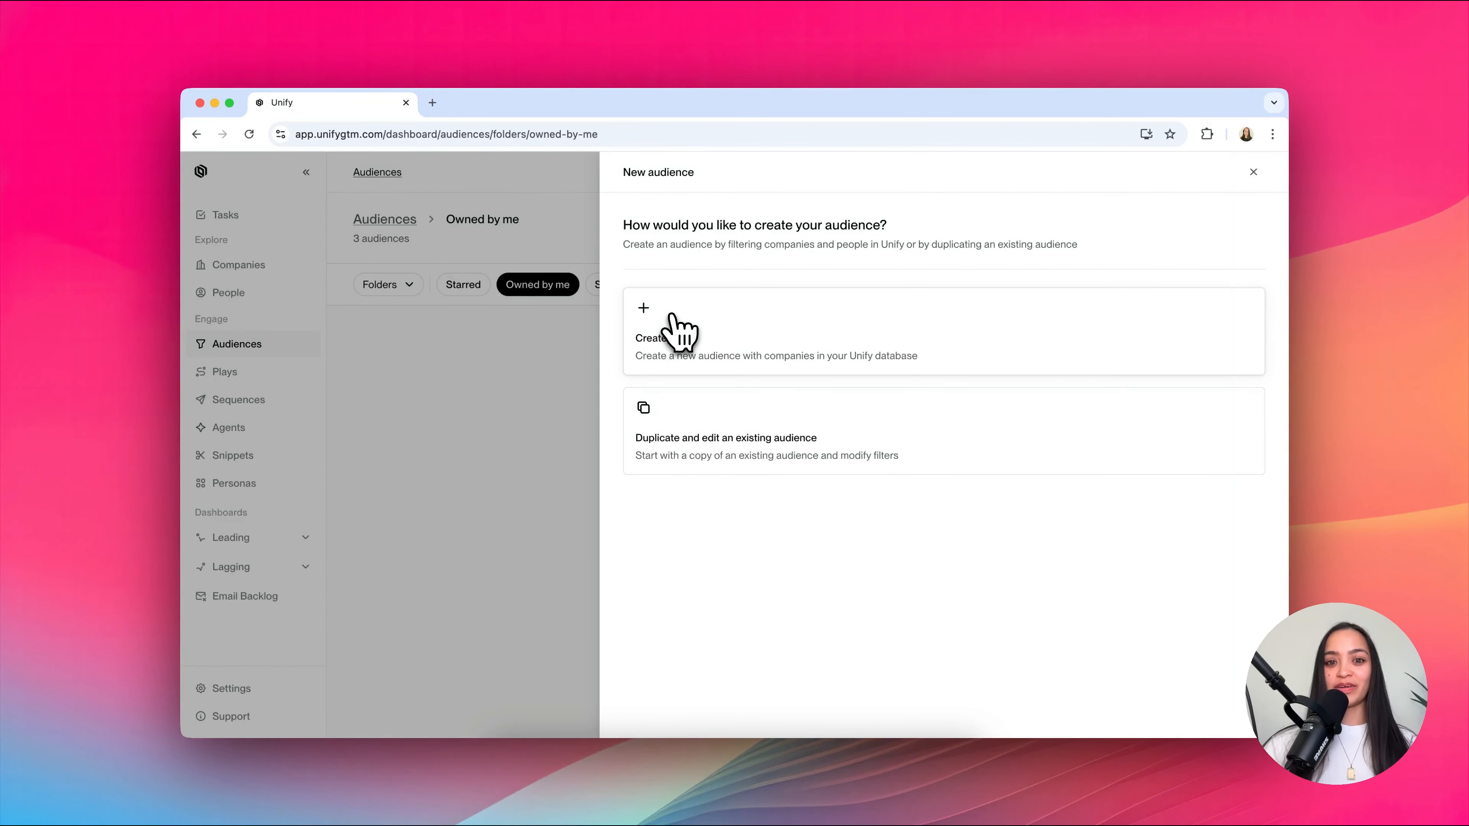
# Start creating a new audience from scratch and look over its company and people filter sections.
pyautogui.click(681, 332)
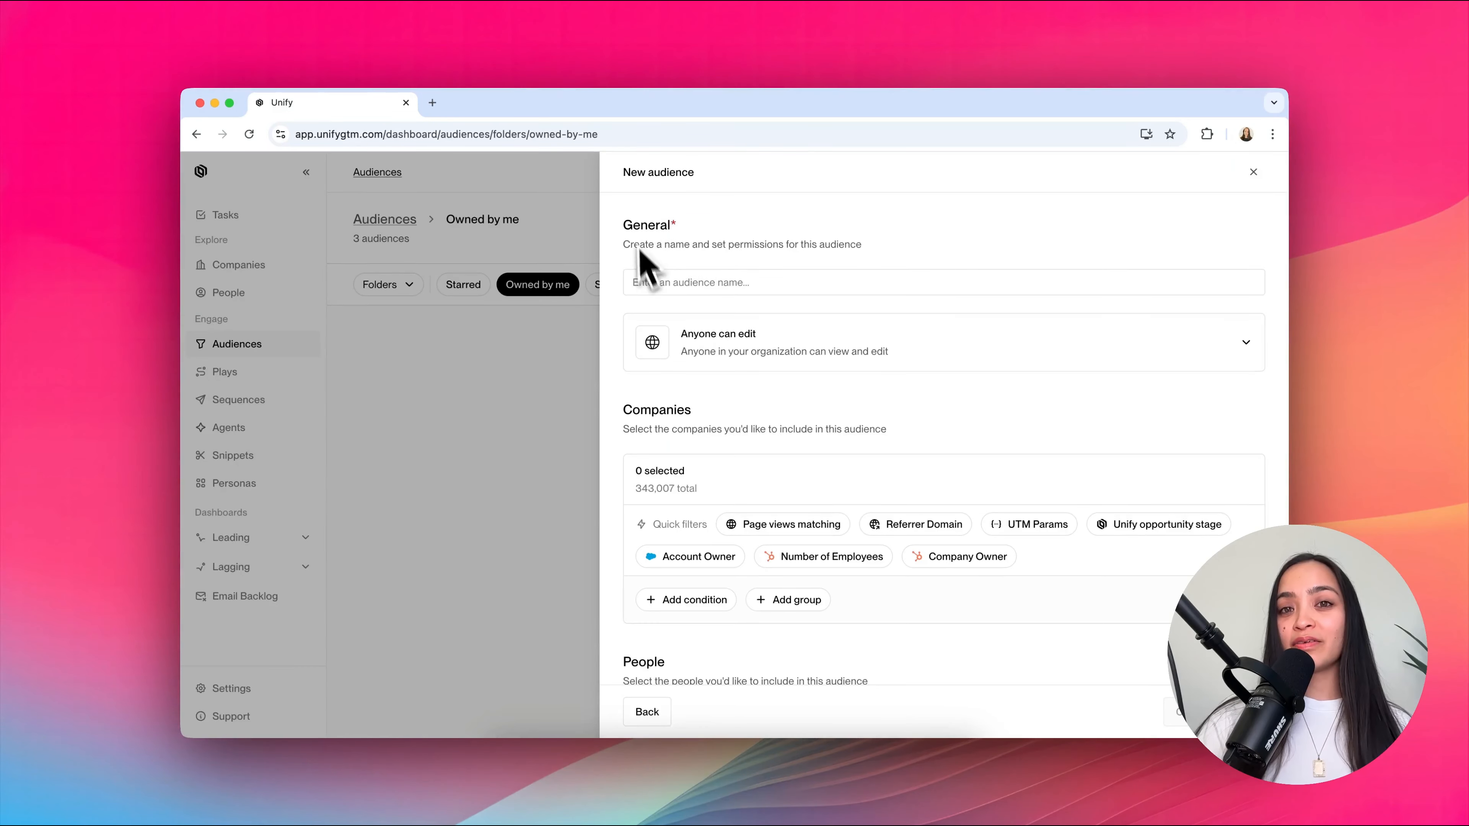
pyautogui.scroll(-3, 619, 339)
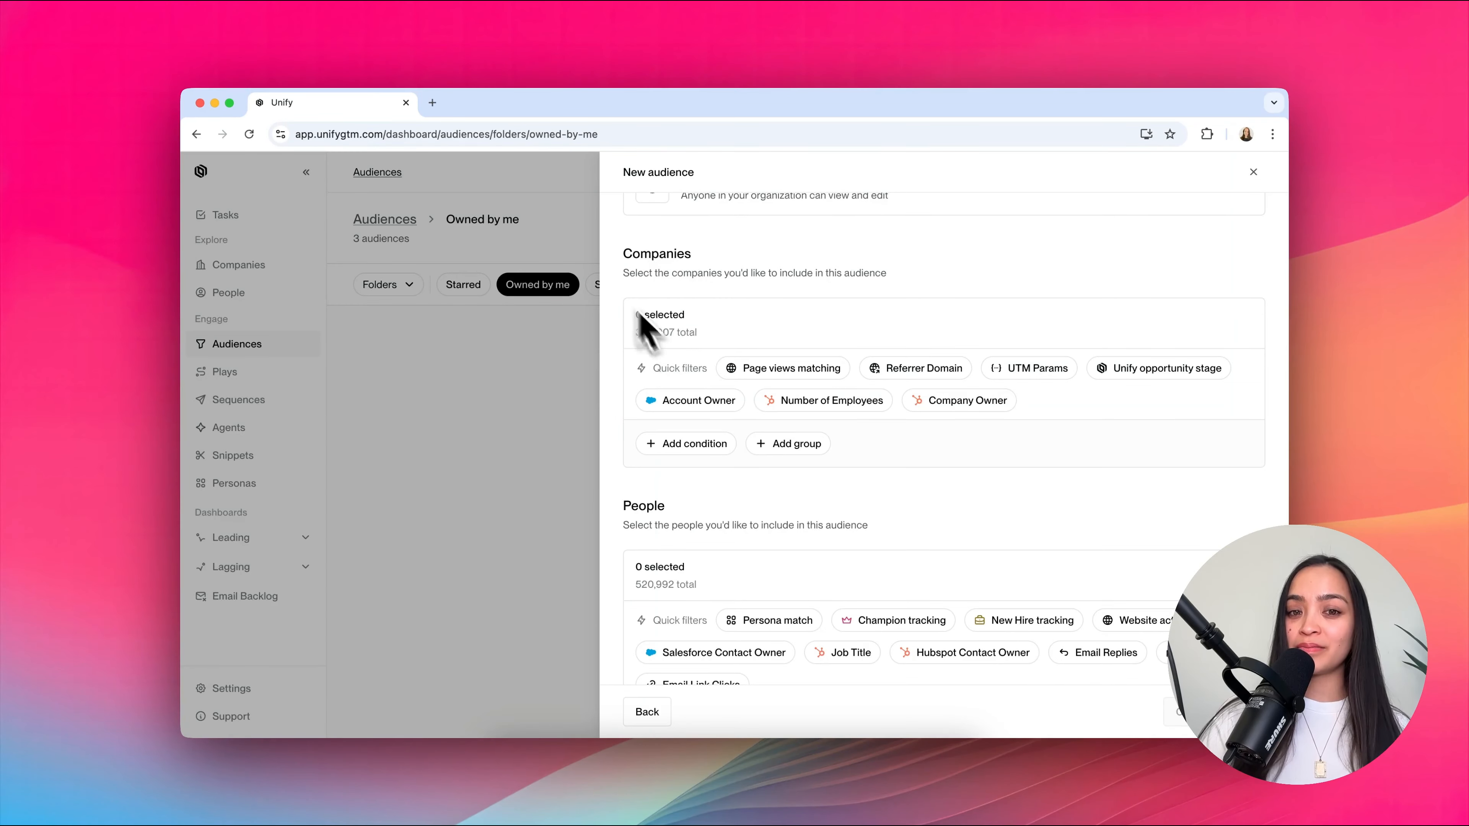
pyautogui.scroll(-4, 694, 359)
pyautogui.scroll(5, 703, 355)
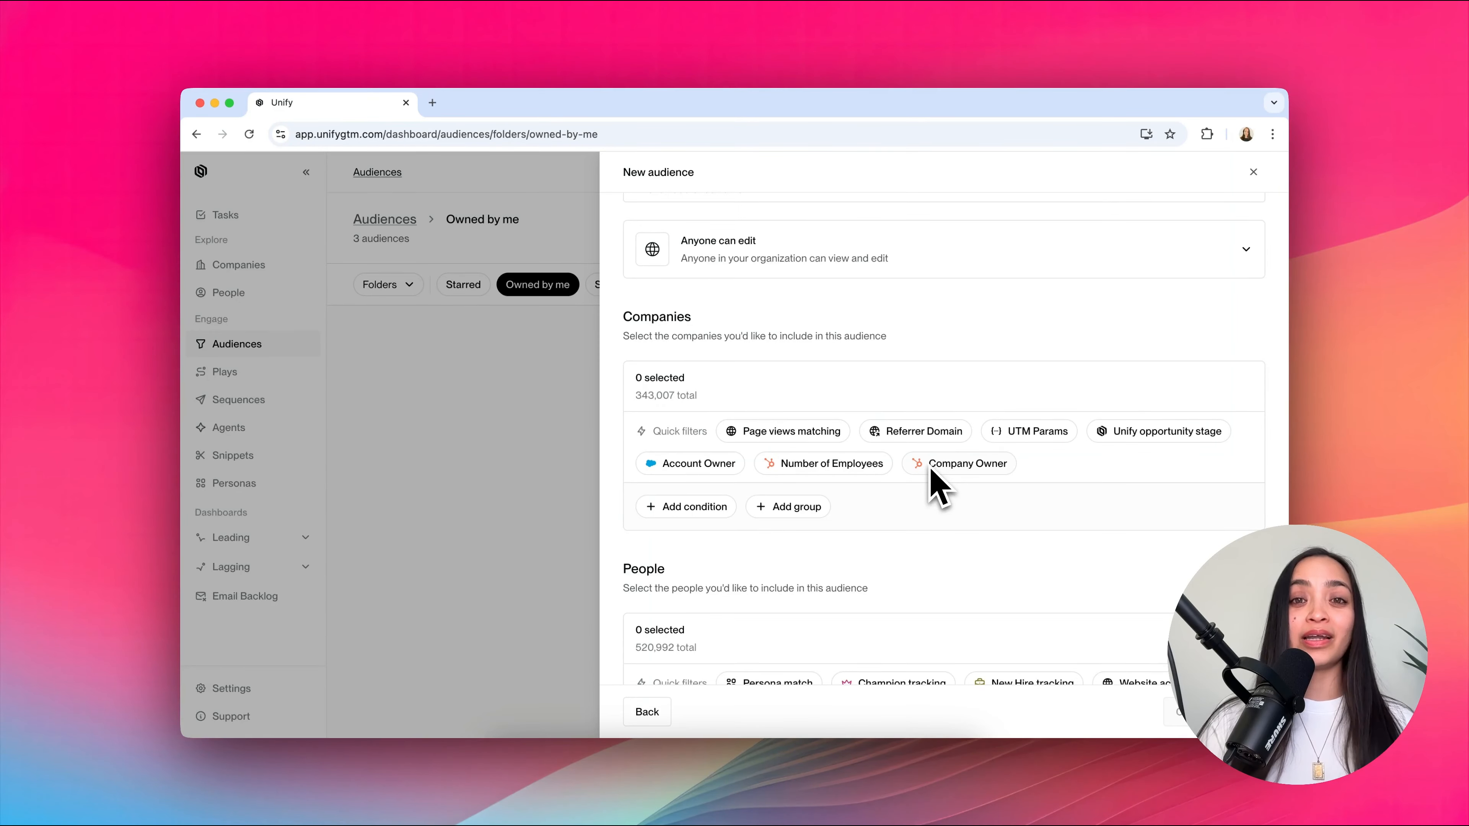
# Filter companies by page views matching /pricing and preview the matching people.
pyautogui.click(809, 438)
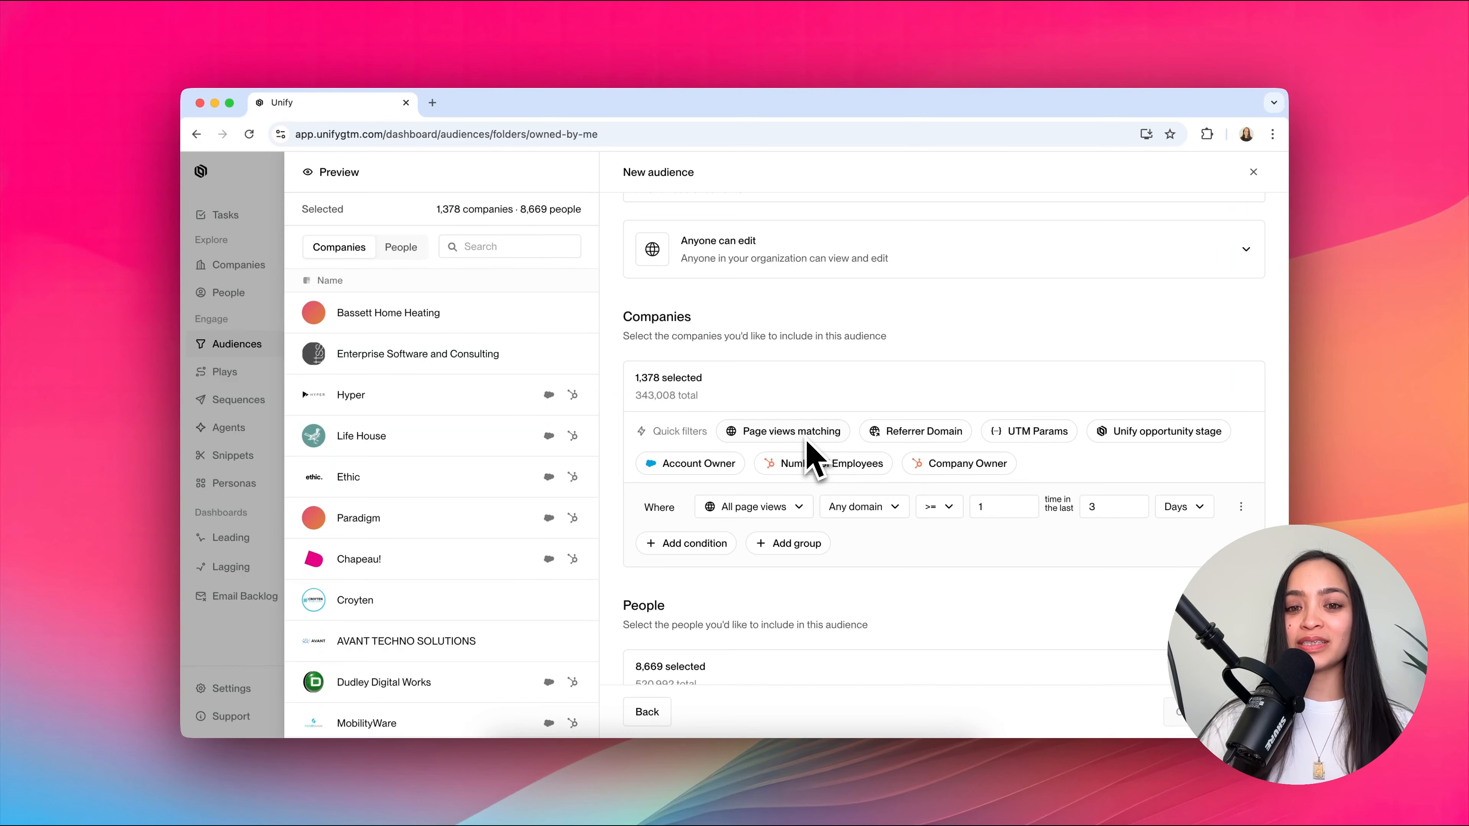
pyautogui.click(797, 505)
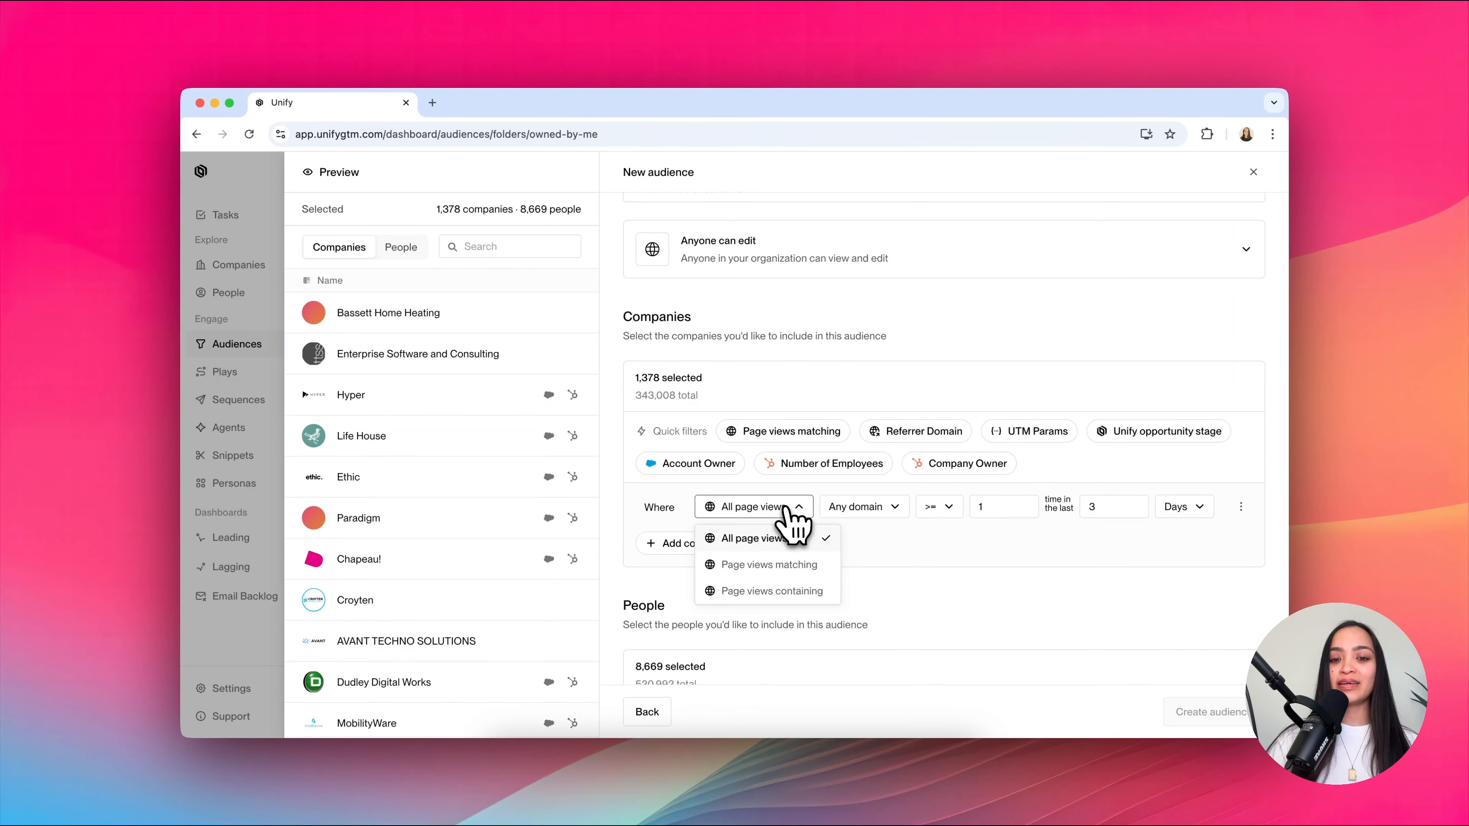
pyautogui.click(797, 567)
pyautogui.click(975, 512)
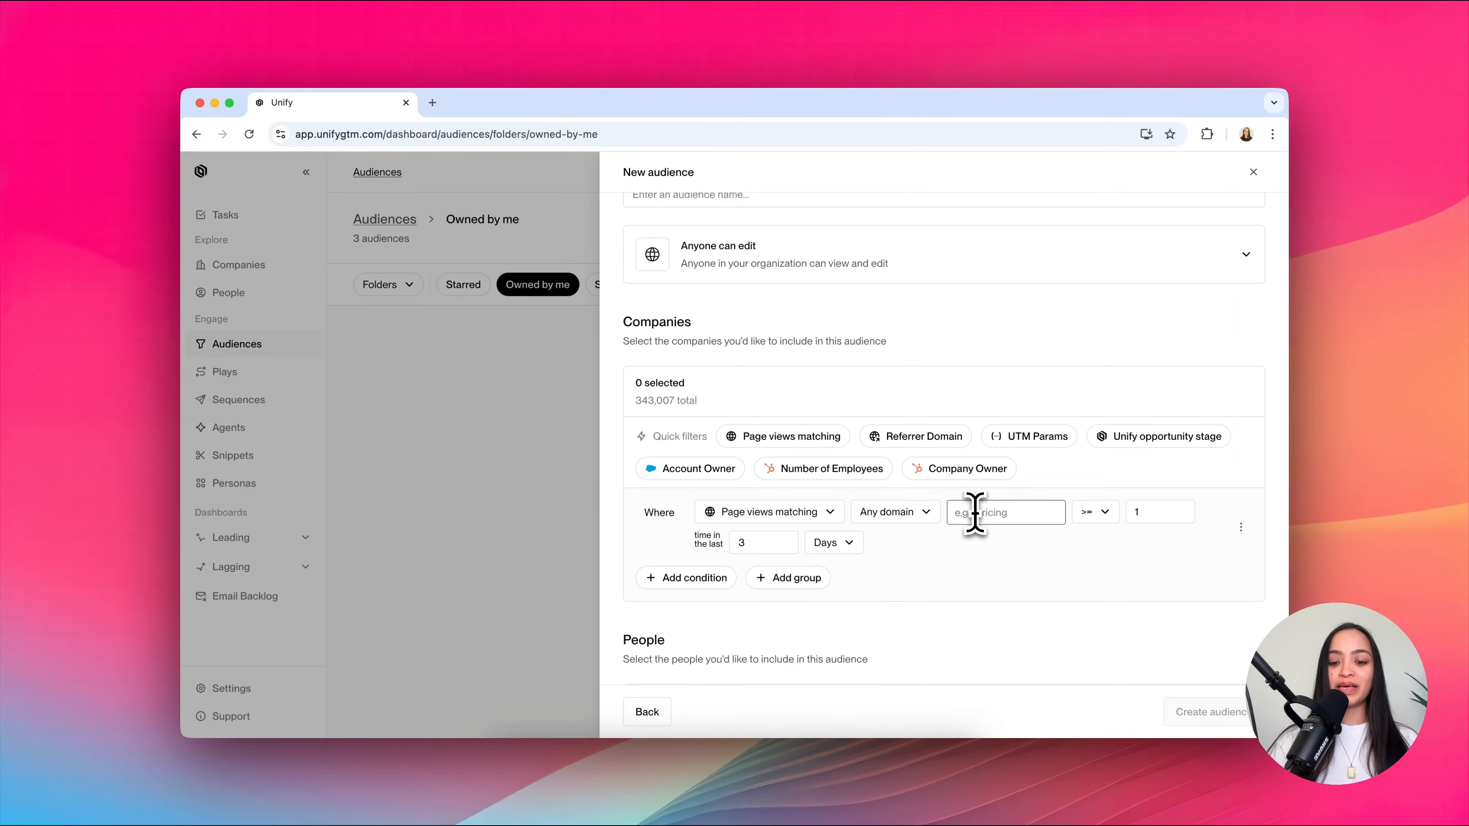
pyautogui.write('pricing')
pyautogui.press('Return')
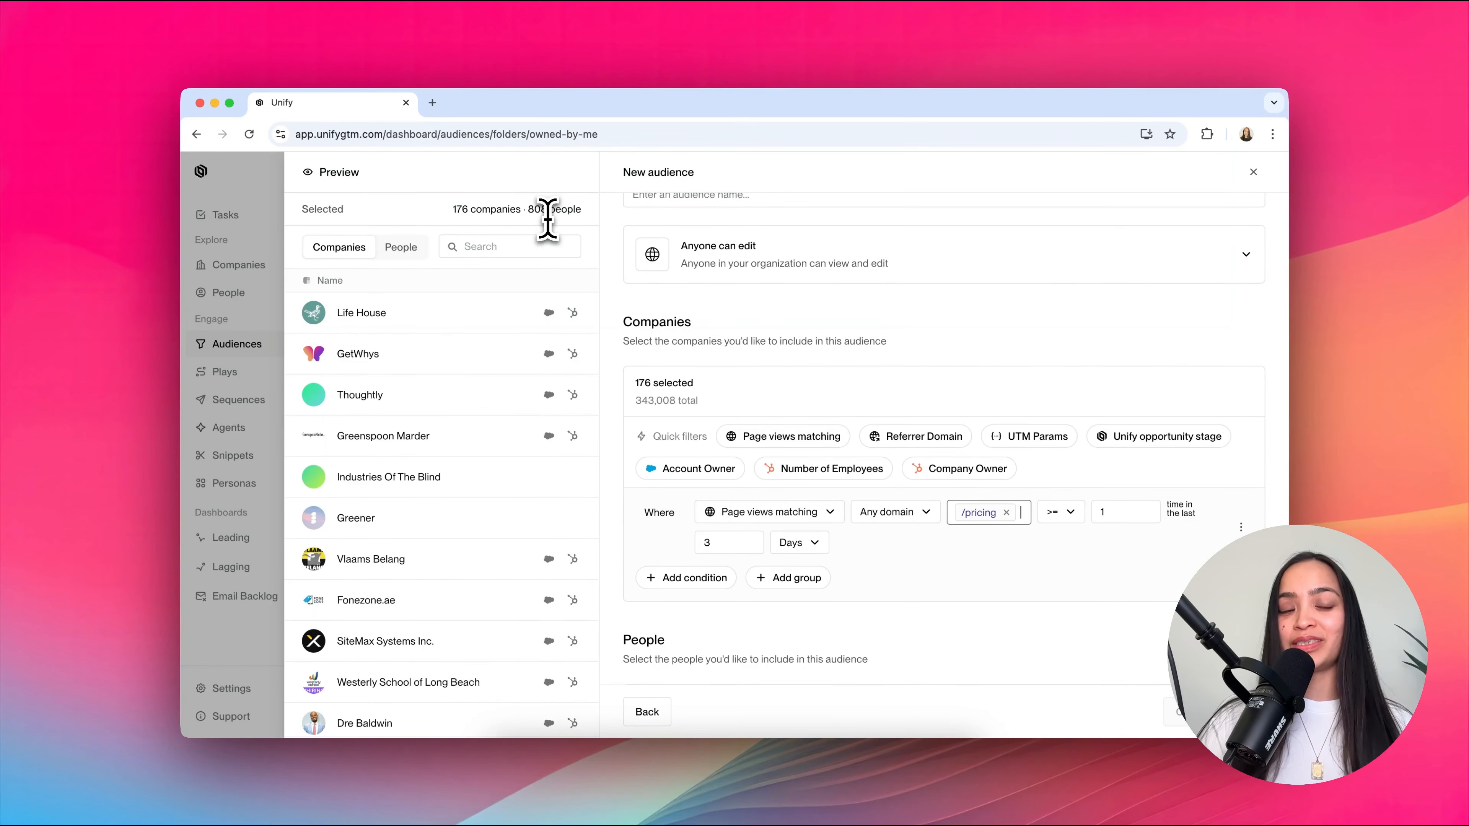
pyautogui.click(392, 250)
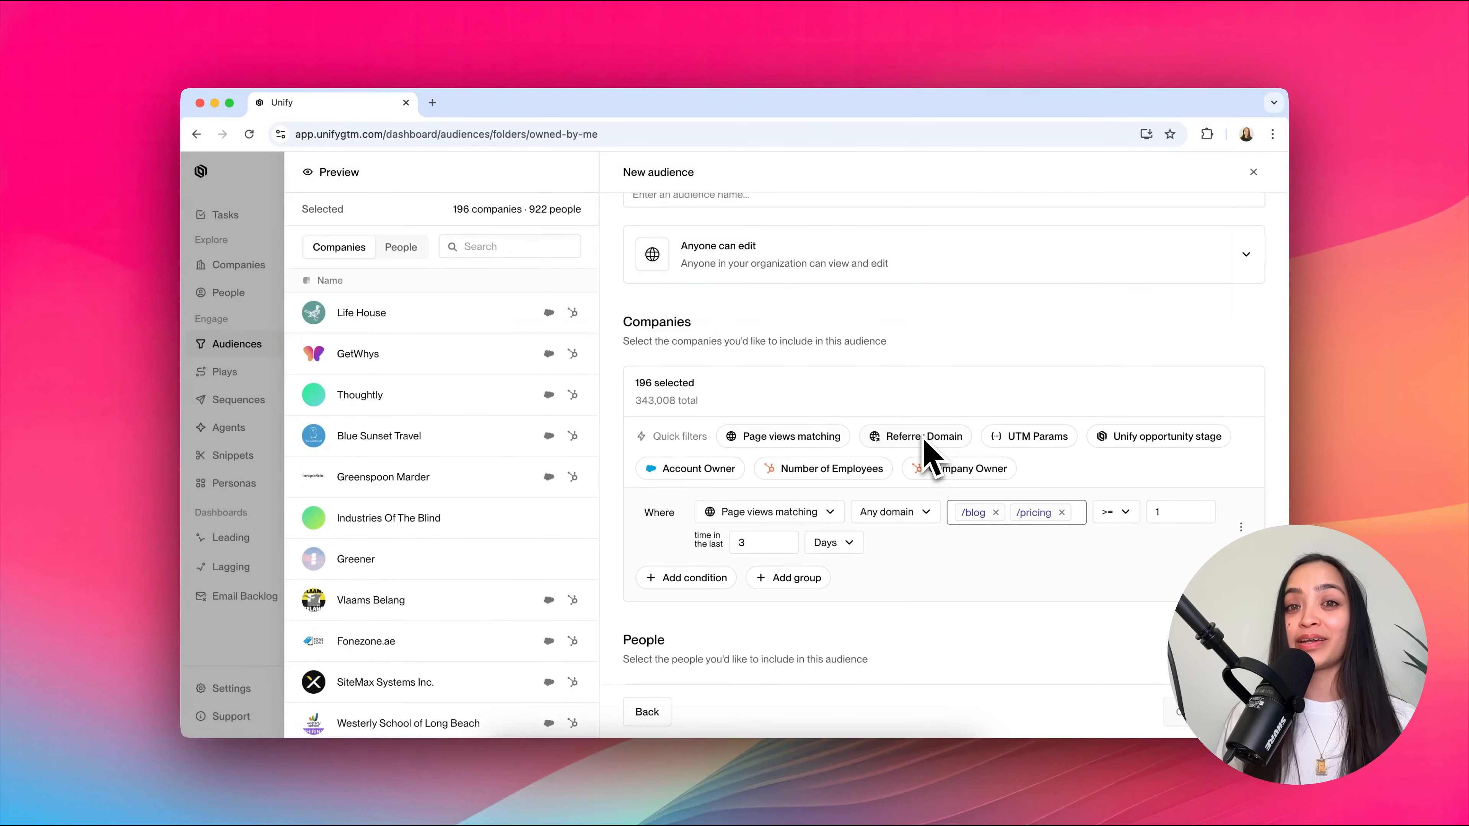
# Filter companies by sessions with UTM Source equal to linkedin, and add a nested group with a UTM Campaign "is equal to" condition.
pyautogui.click(1051, 444)
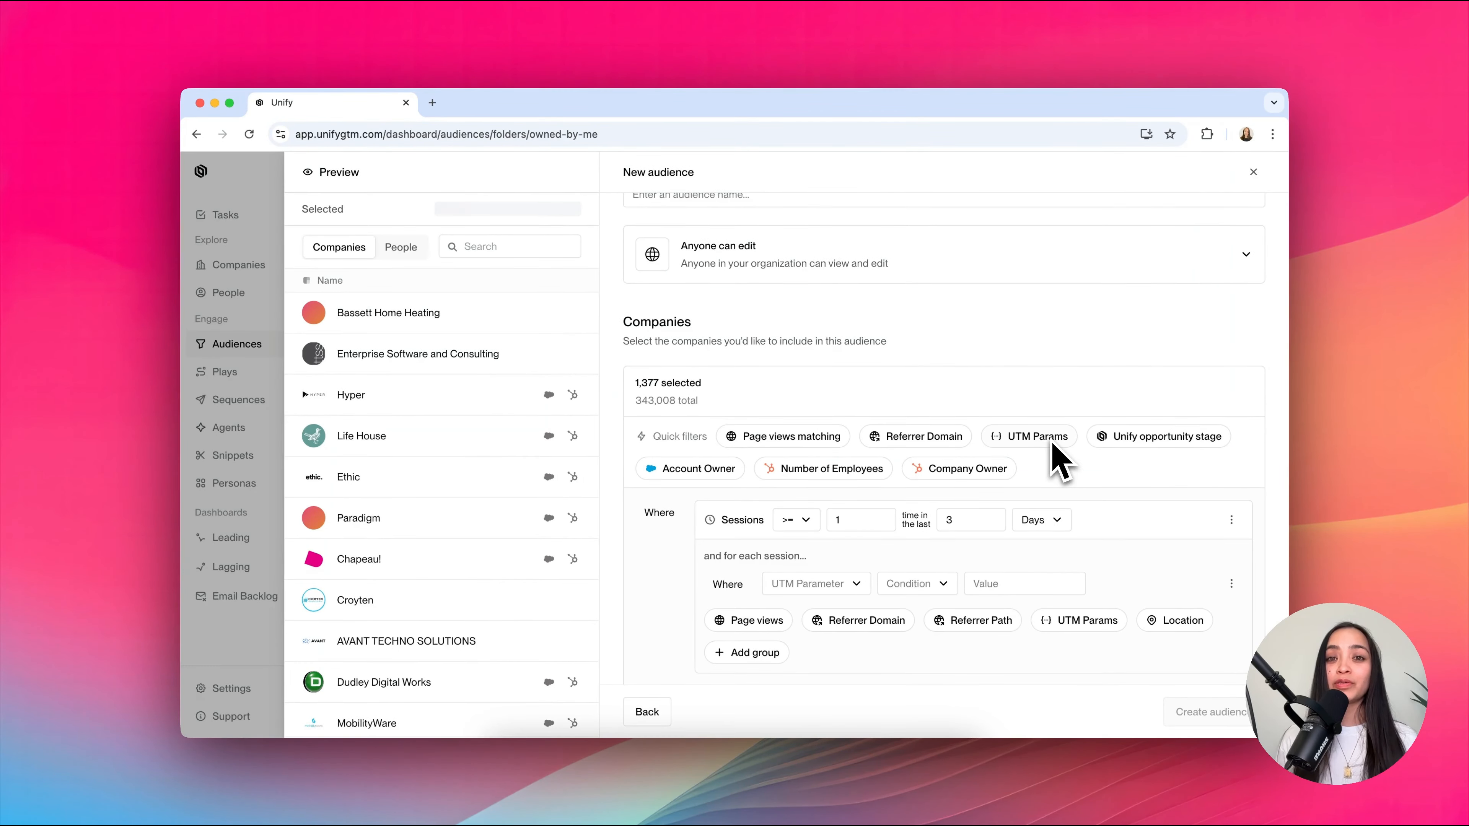
pyautogui.scroll(-2, 1051, 444)
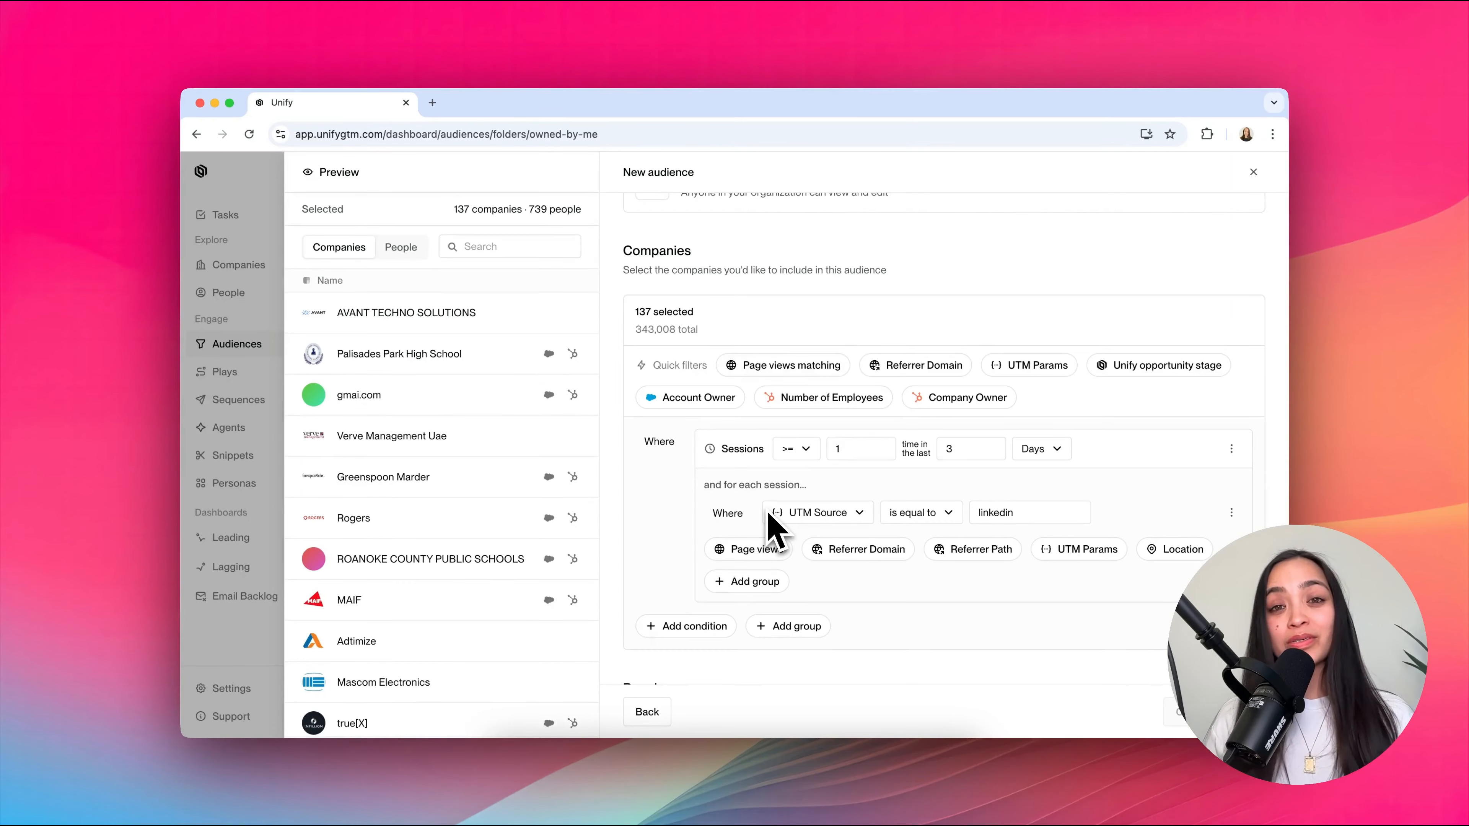
pyautogui.click(747, 581)
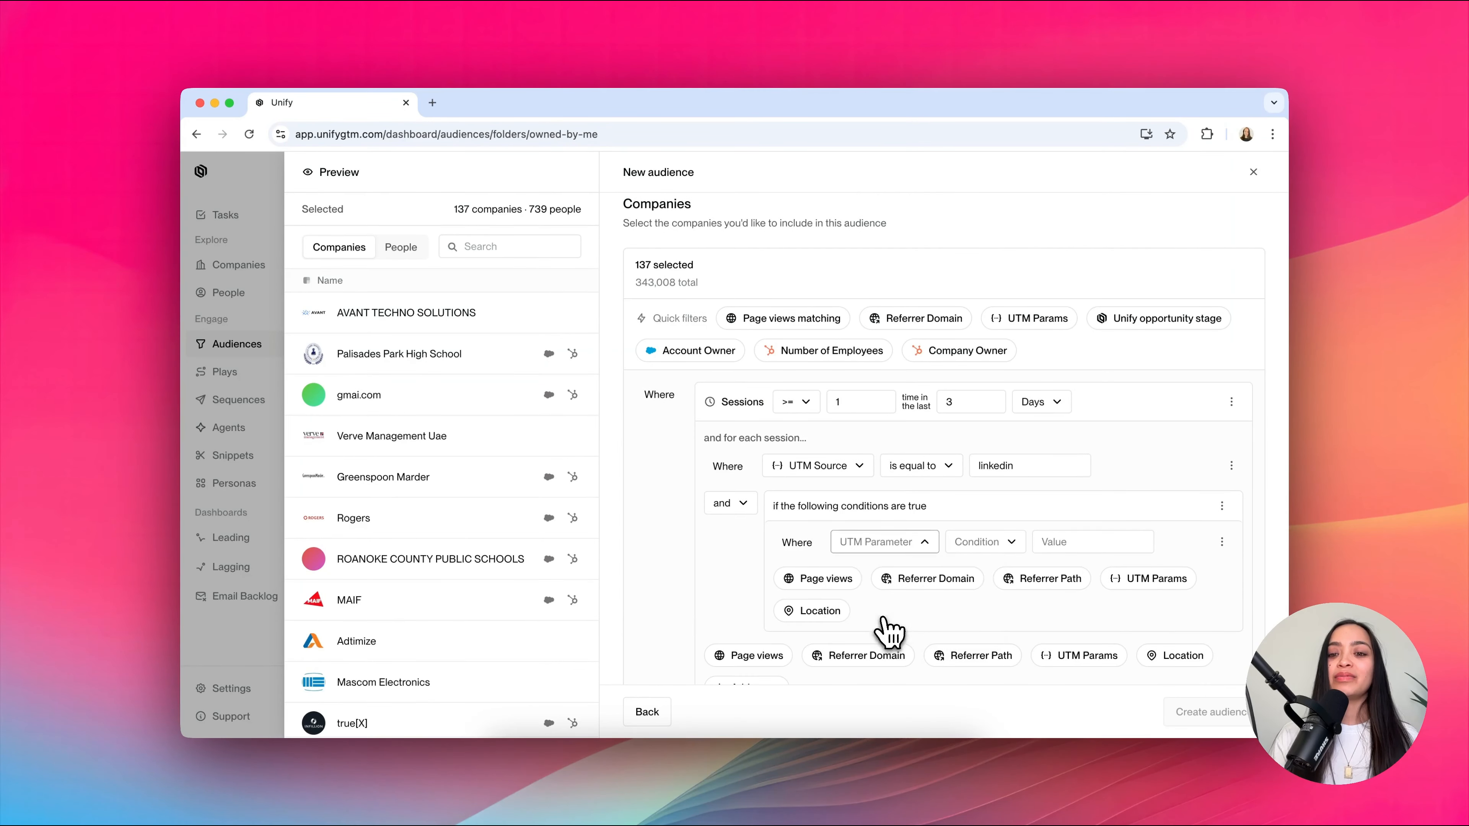
pyautogui.click(974, 548)
pyautogui.click(990, 569)
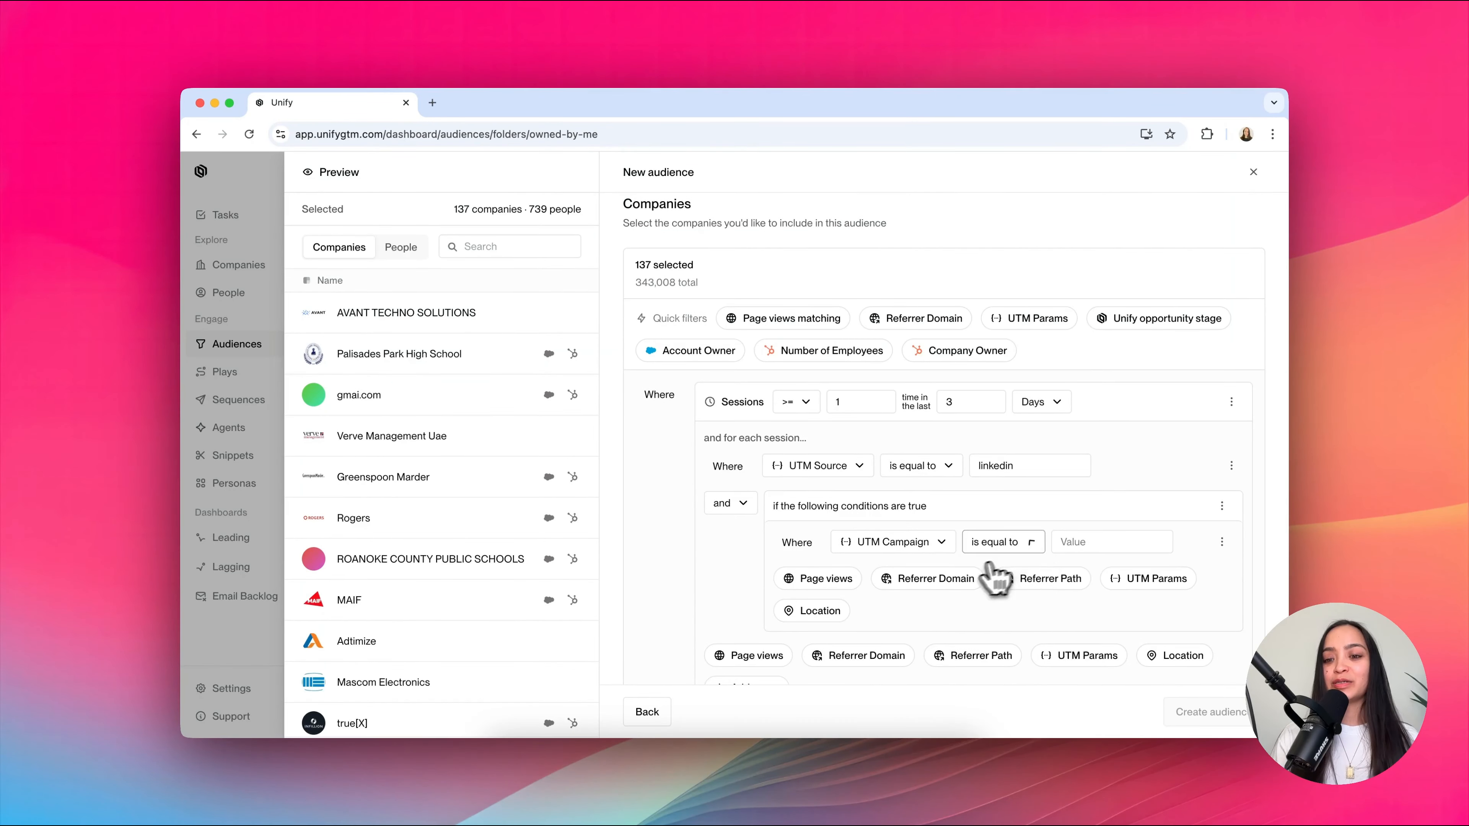
pyautogui.click(1064, 542)
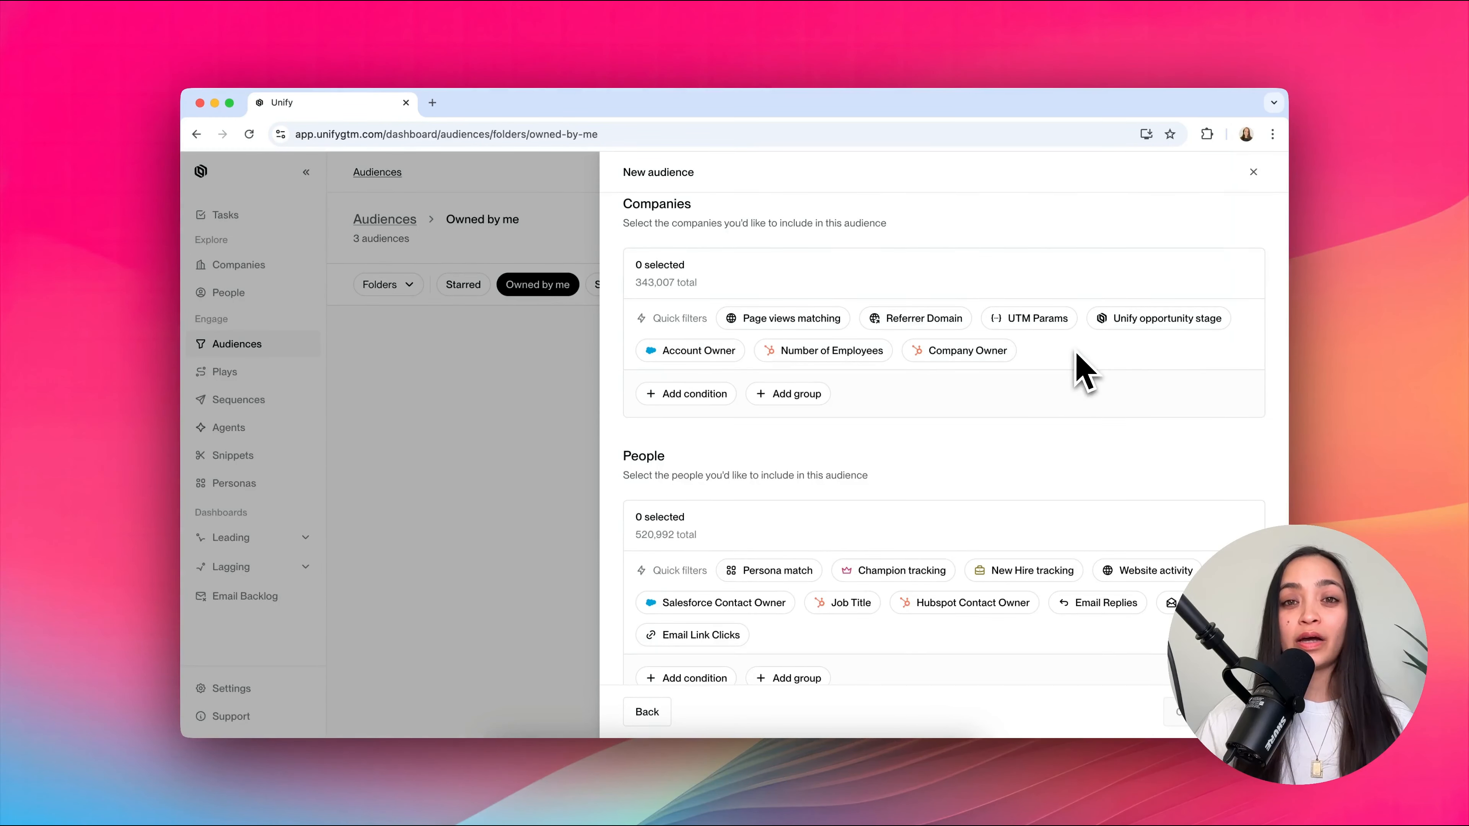
# Filter companies by Unify opportunity stage is equal to "closed lost".
pyautogui.click(1151, 320)
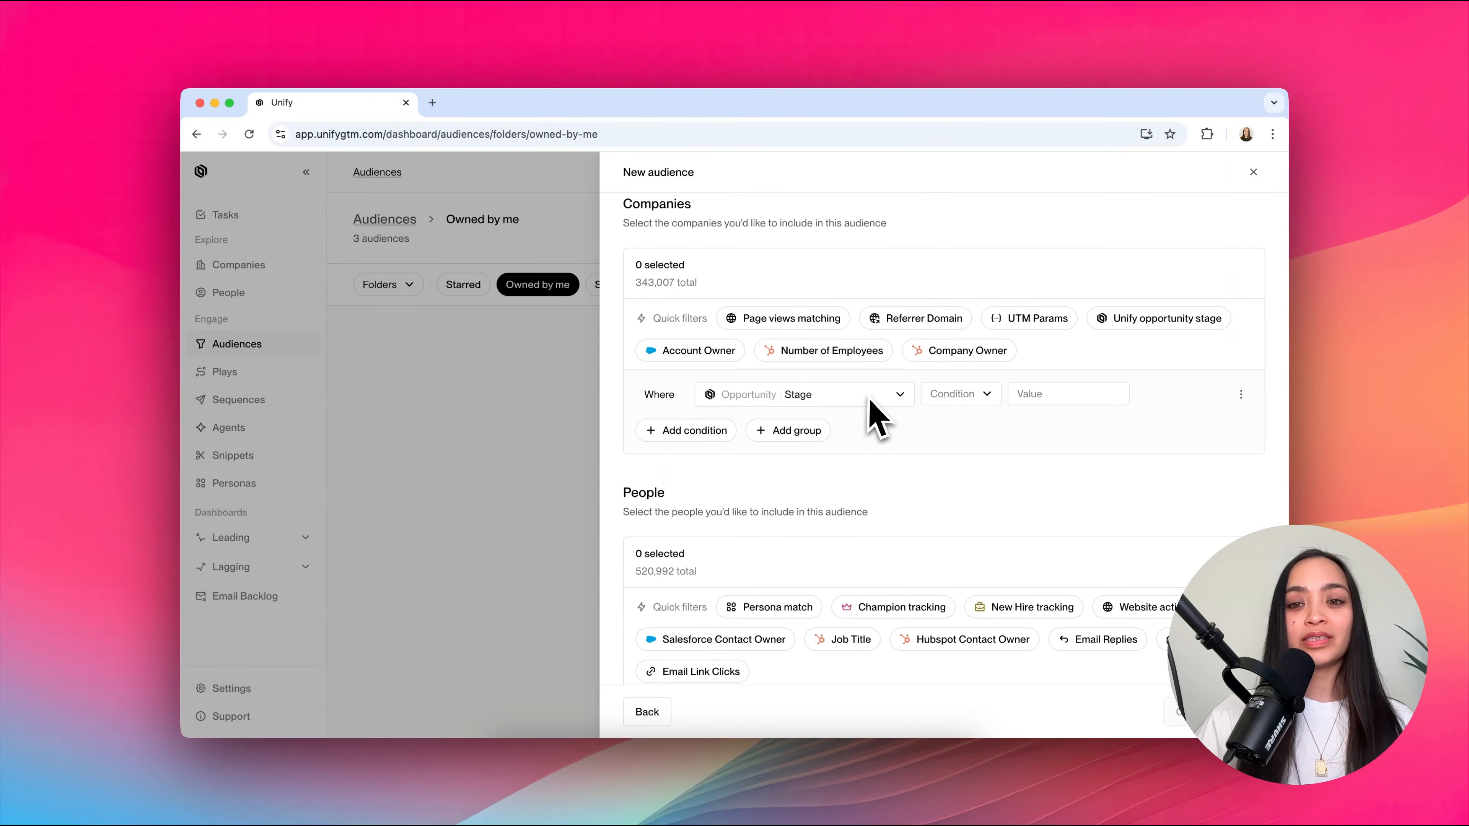
pyautogui.click(945, 396)
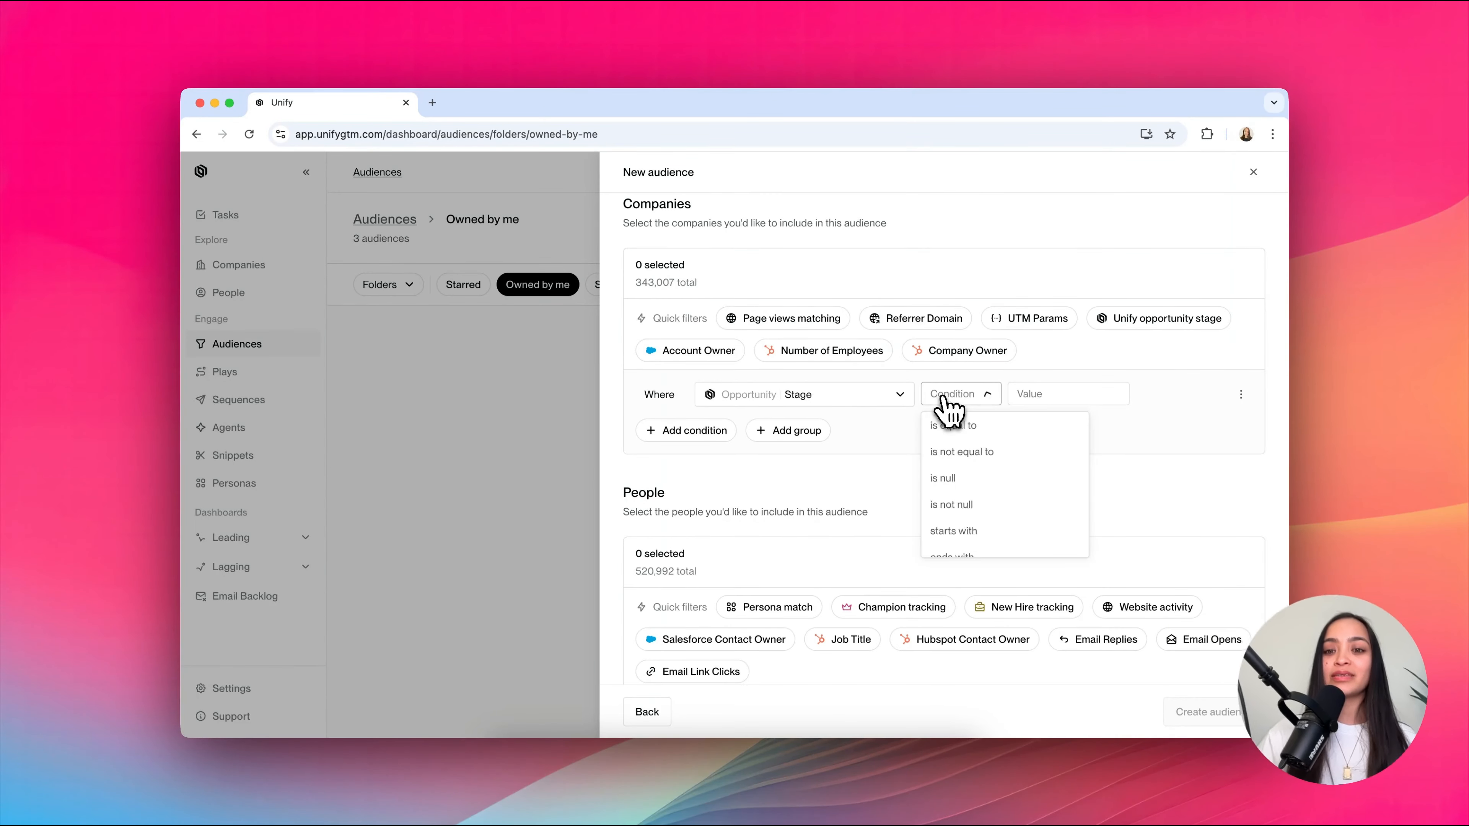
pyautogui.click(951, 428)
pyautogui.click(1036, 394)
pyautogui.write('closed lost')
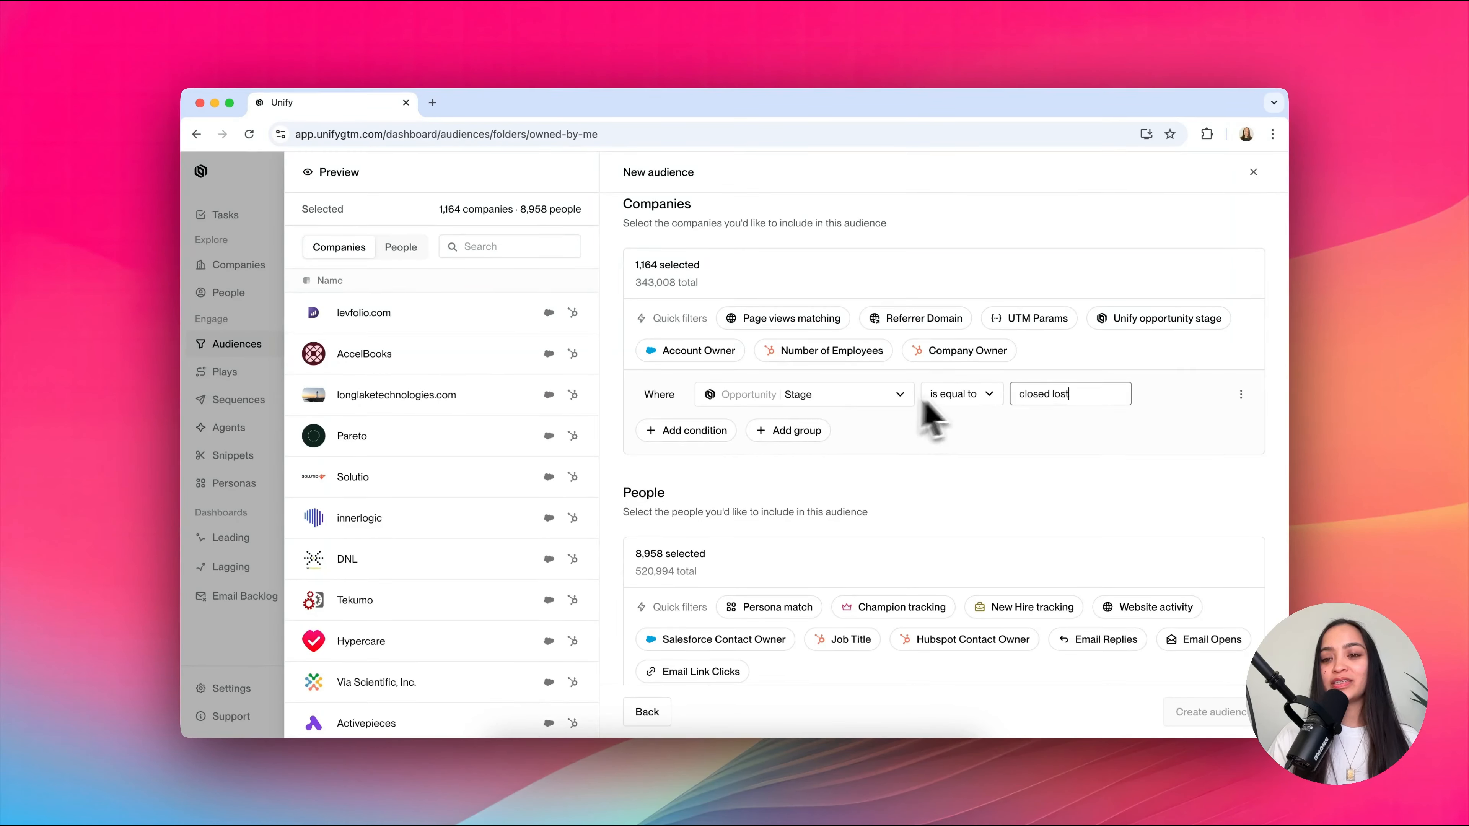
# Add a second company condition for website activity, counting all page views in the last 30 days.
pyautogui.click(668, 431)
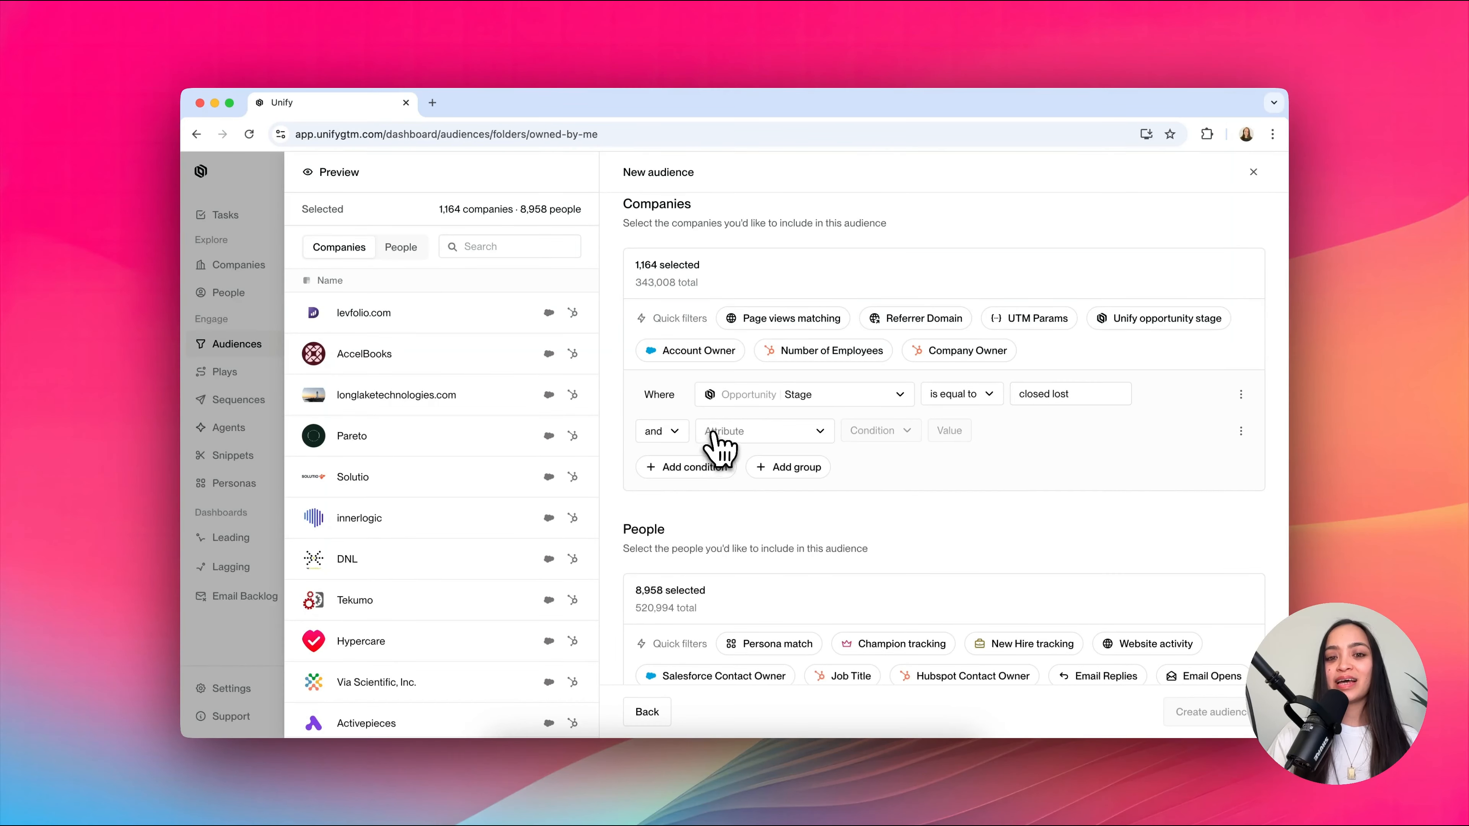
pyautogui.click(715, 434)
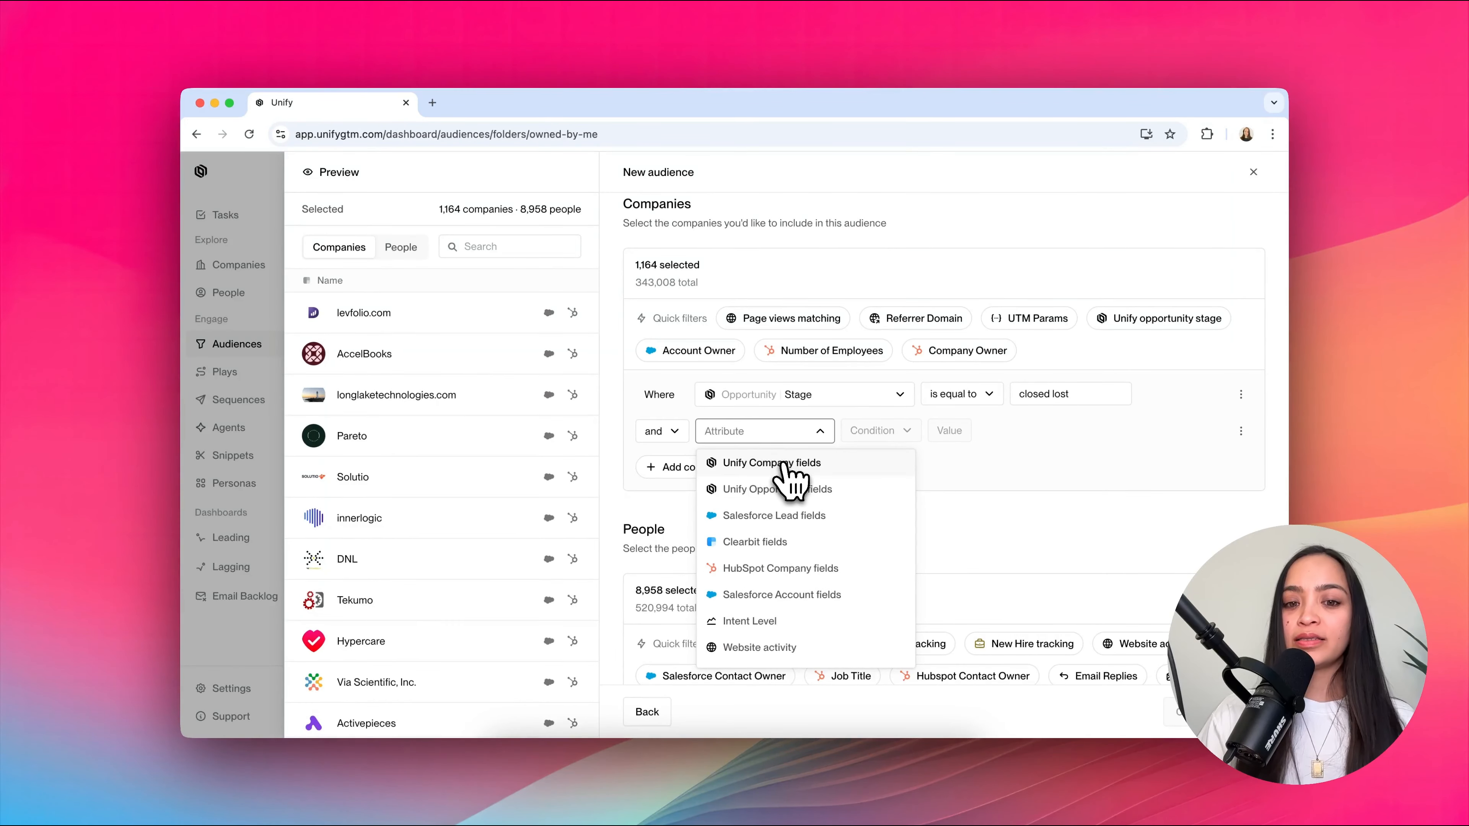
pyautogui.click(759, 647)
pyautogui.click(855, 492)
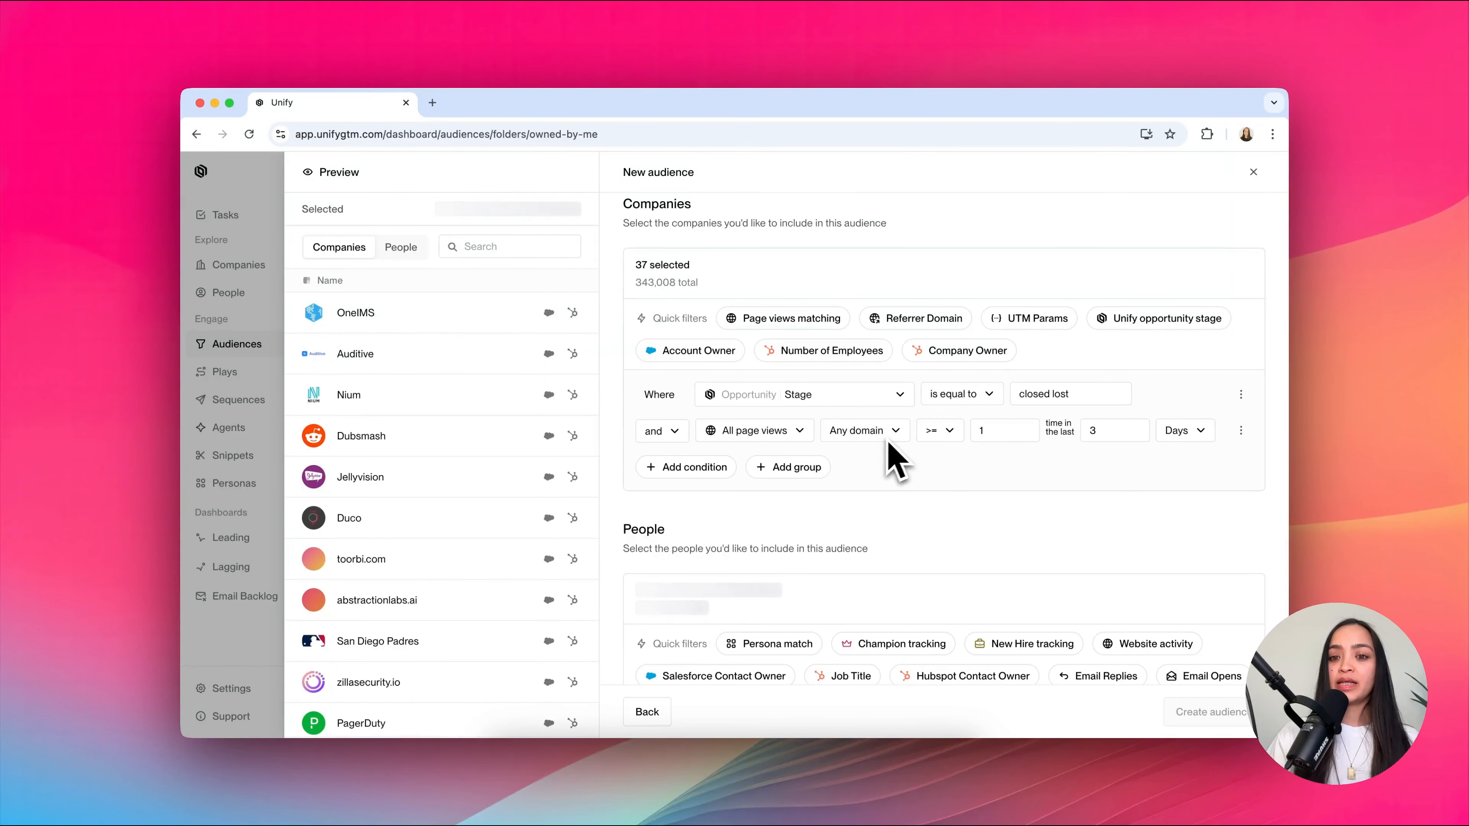
pyautogui.click(1113, 432)
pyautogui.write('0')
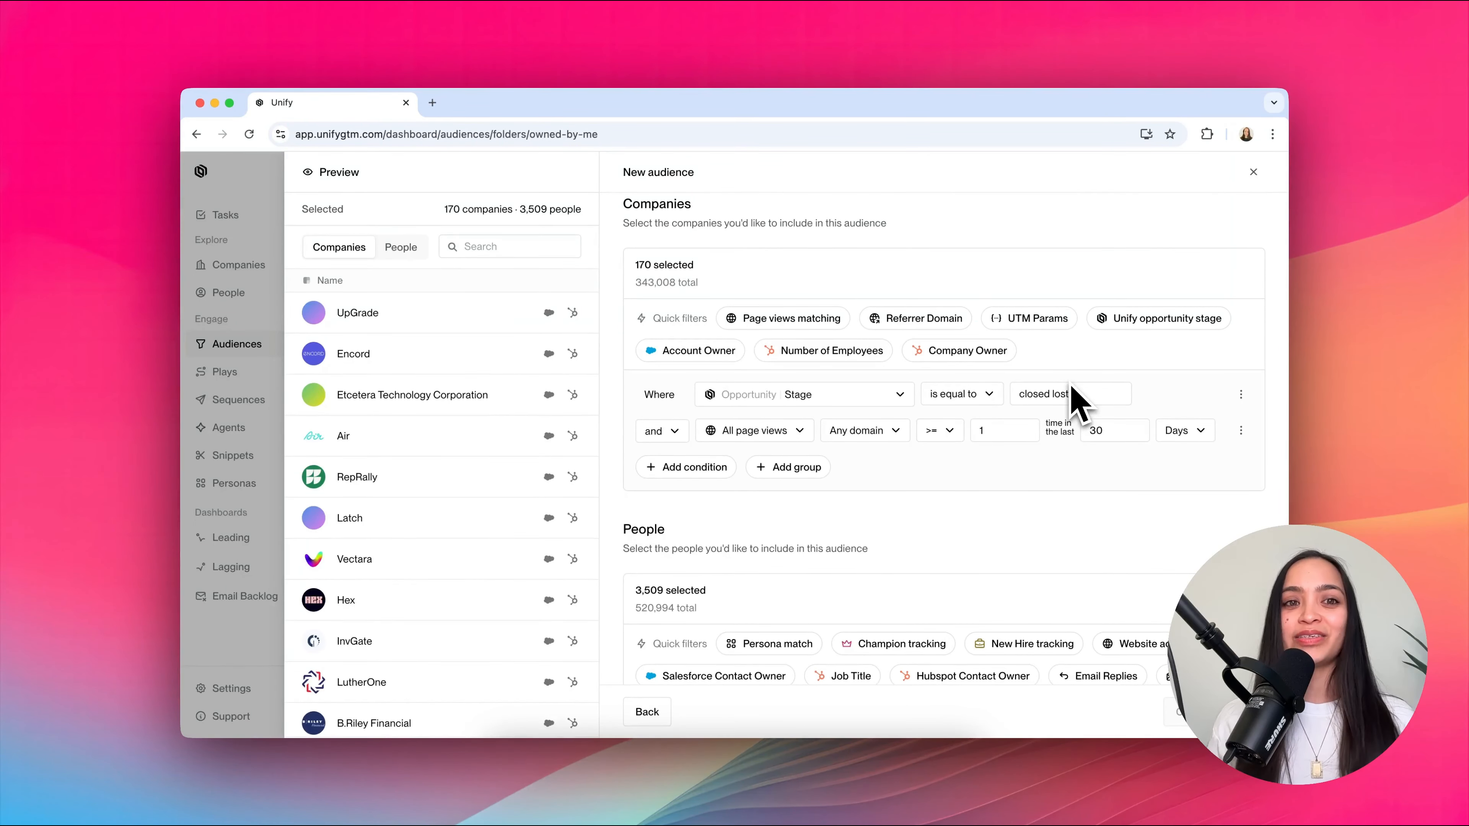
# Try the people quick filters for persona match, champion tracking and new hire tracking in turn.
pyautogui.scroll(1, 1076, 399)
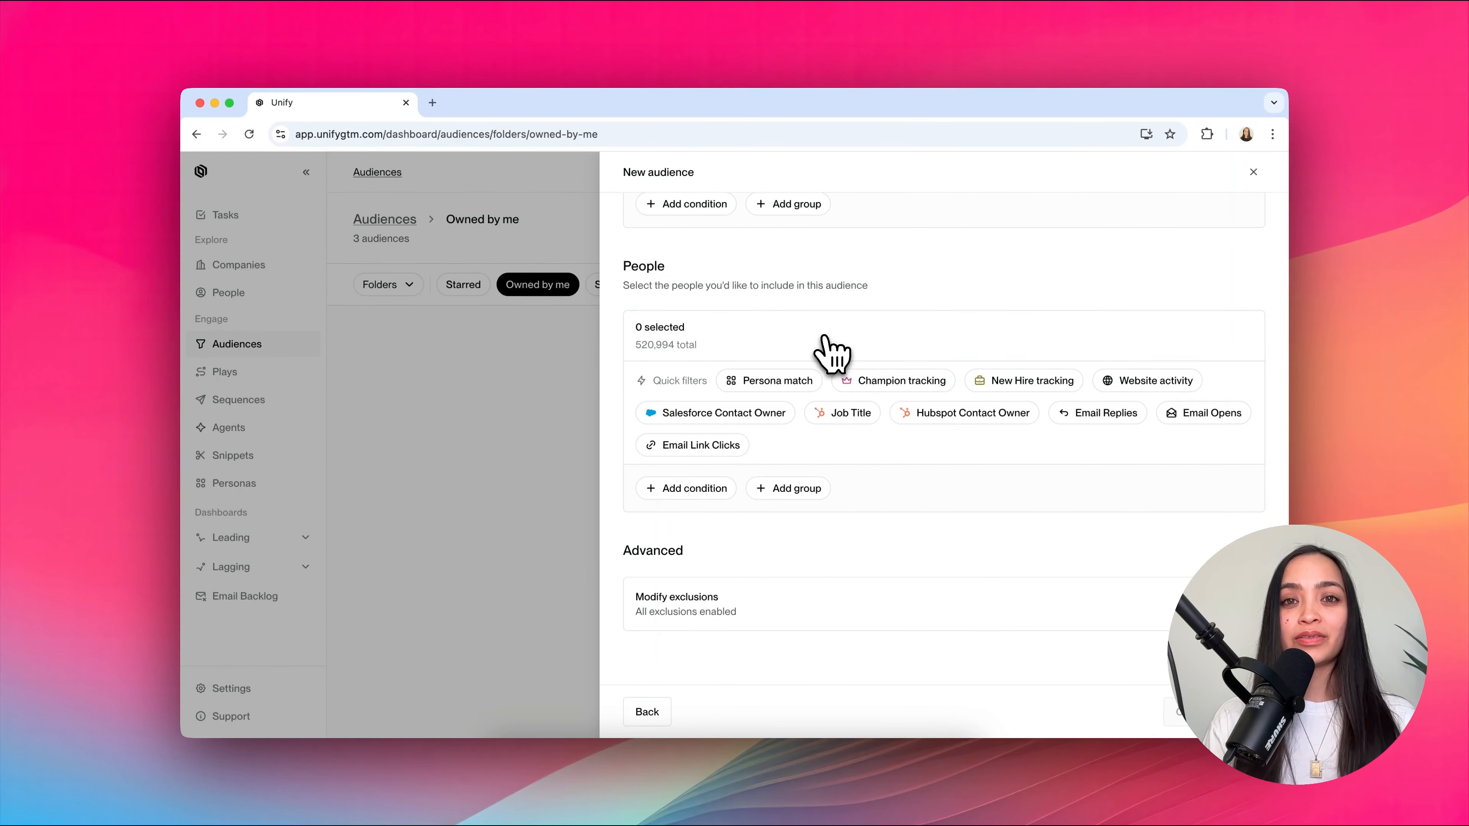
pyautogui.click(774, 385)
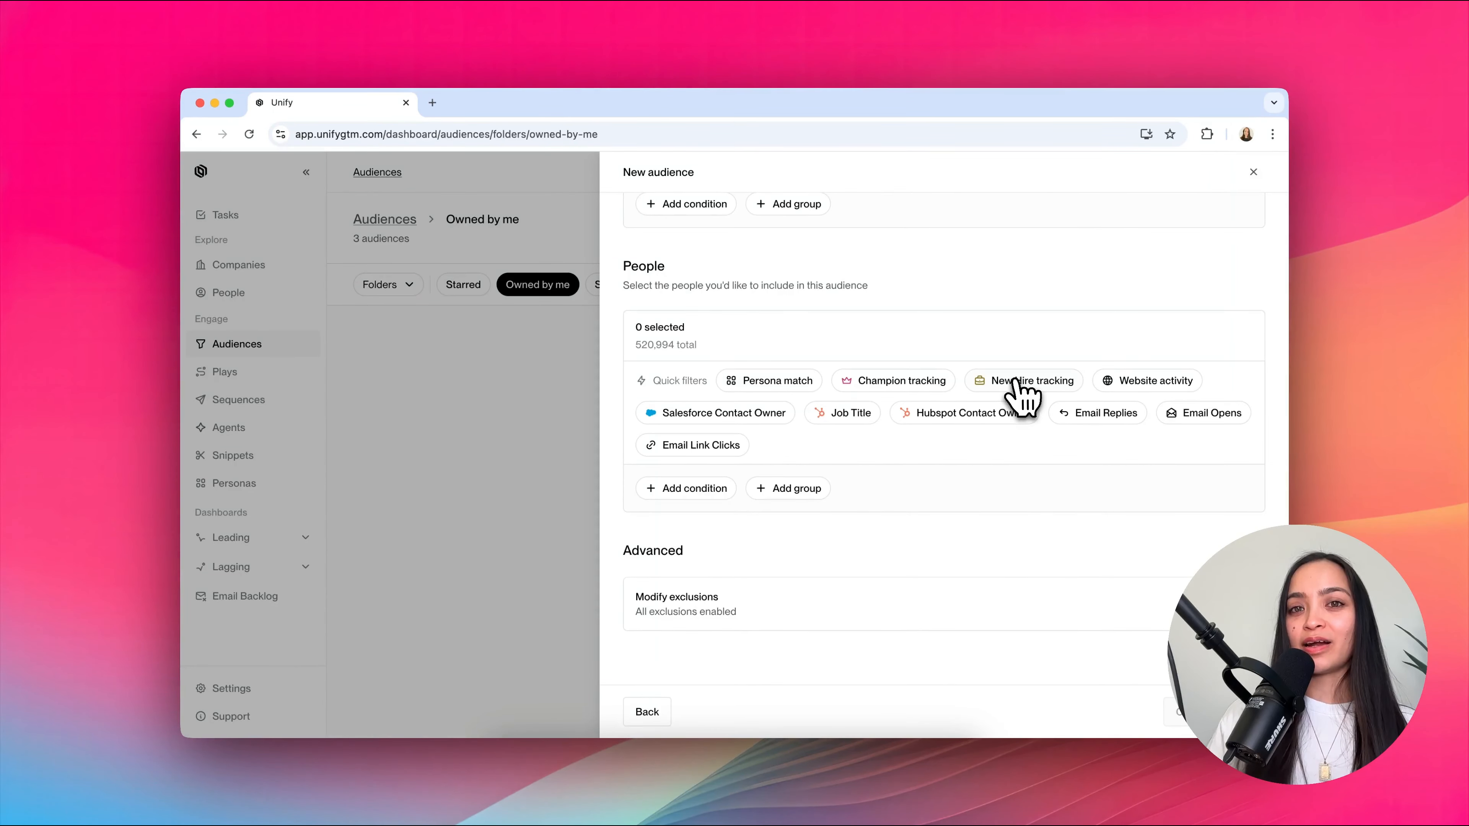
pyautogui.click(909, 382)
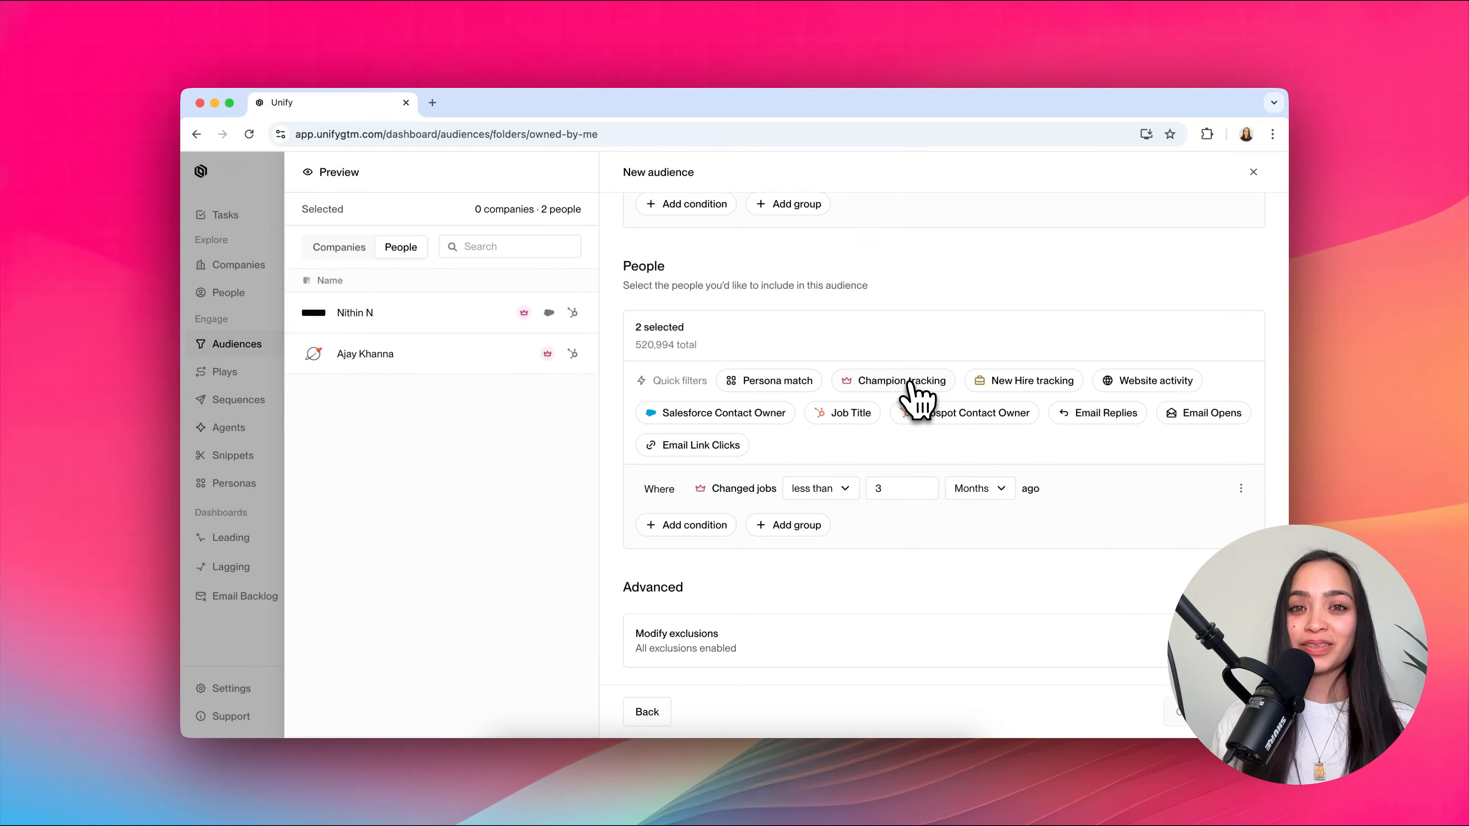
pyautogui.click(1030, 384)
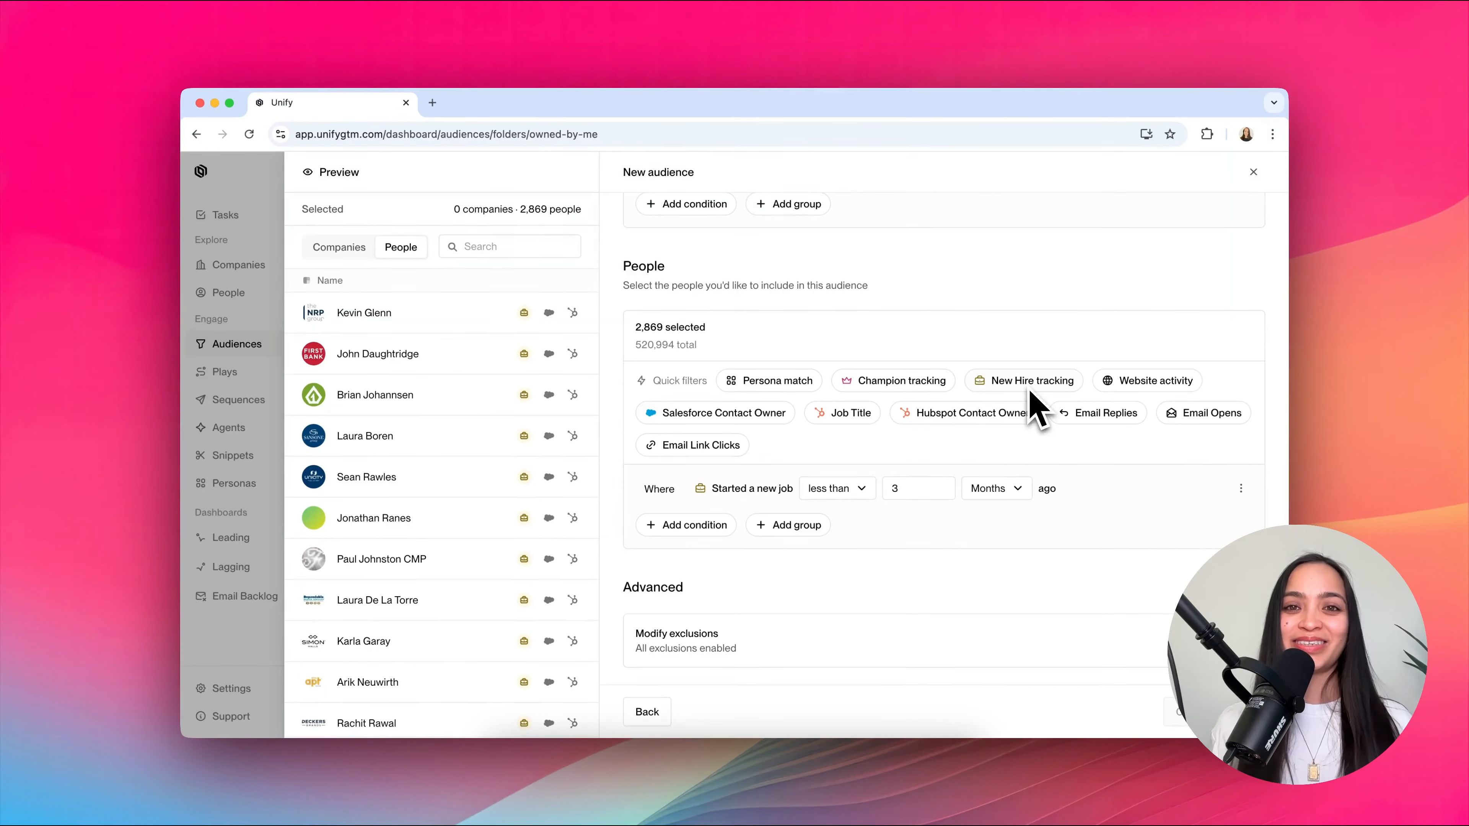
# Filter people by website activity detected in the last 30 days.
pyautogui.click(1174, 385)
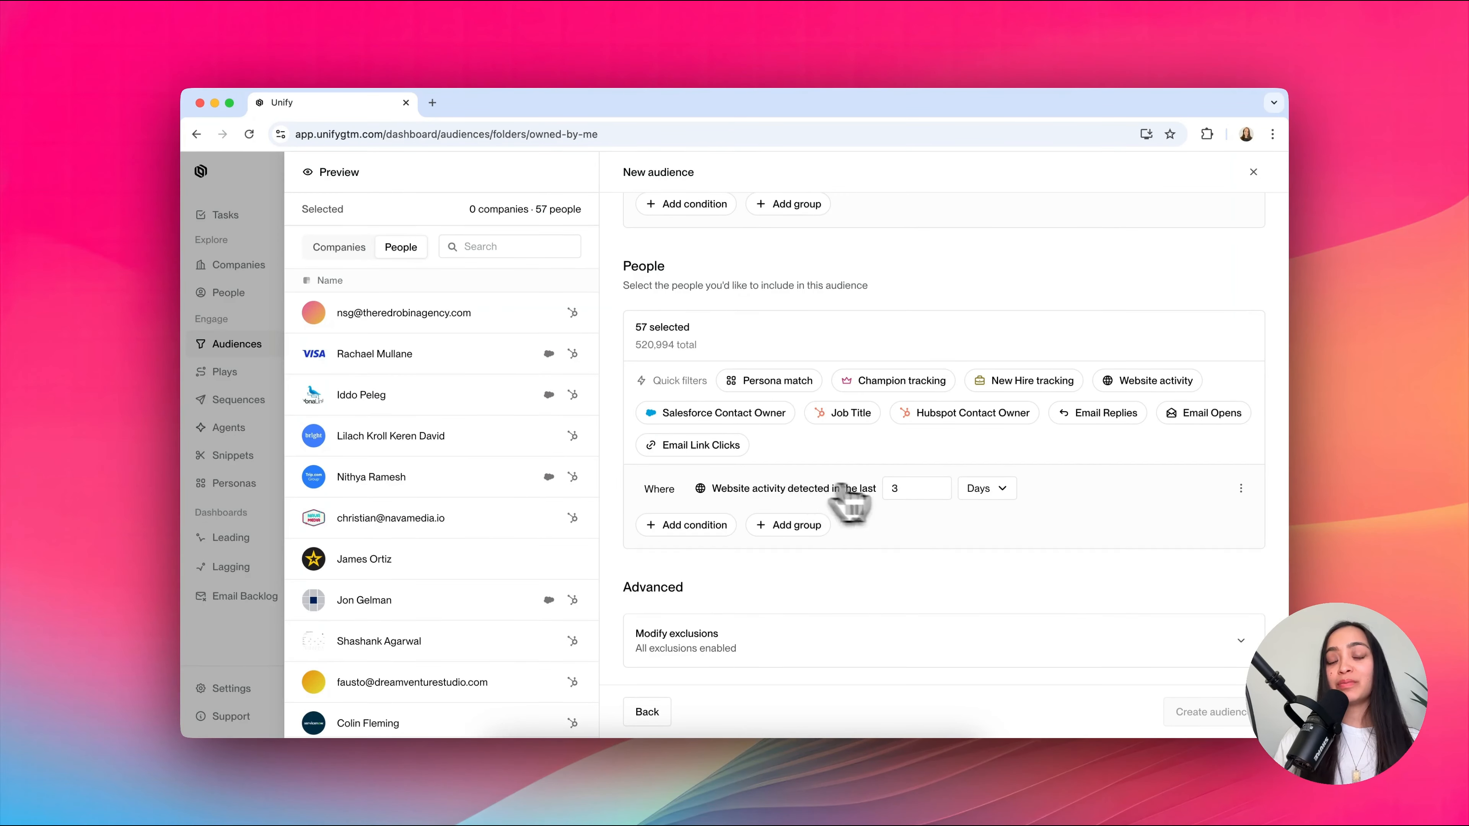
pyautogui.click(897, 488)
pyautogui.write('0')
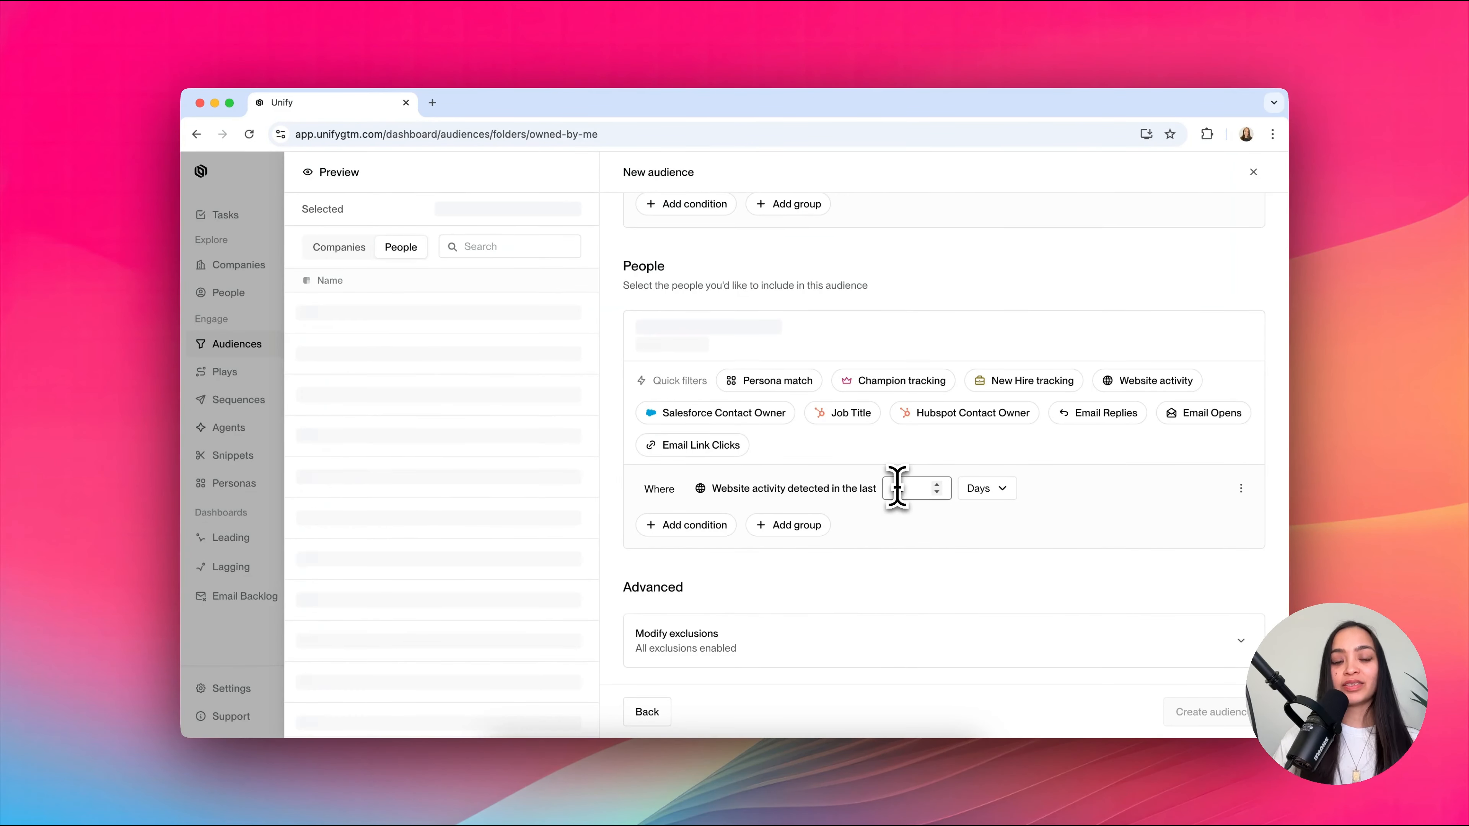
# Add a second people condition that matches a sales persona.
pyautogui.click(709, 526)
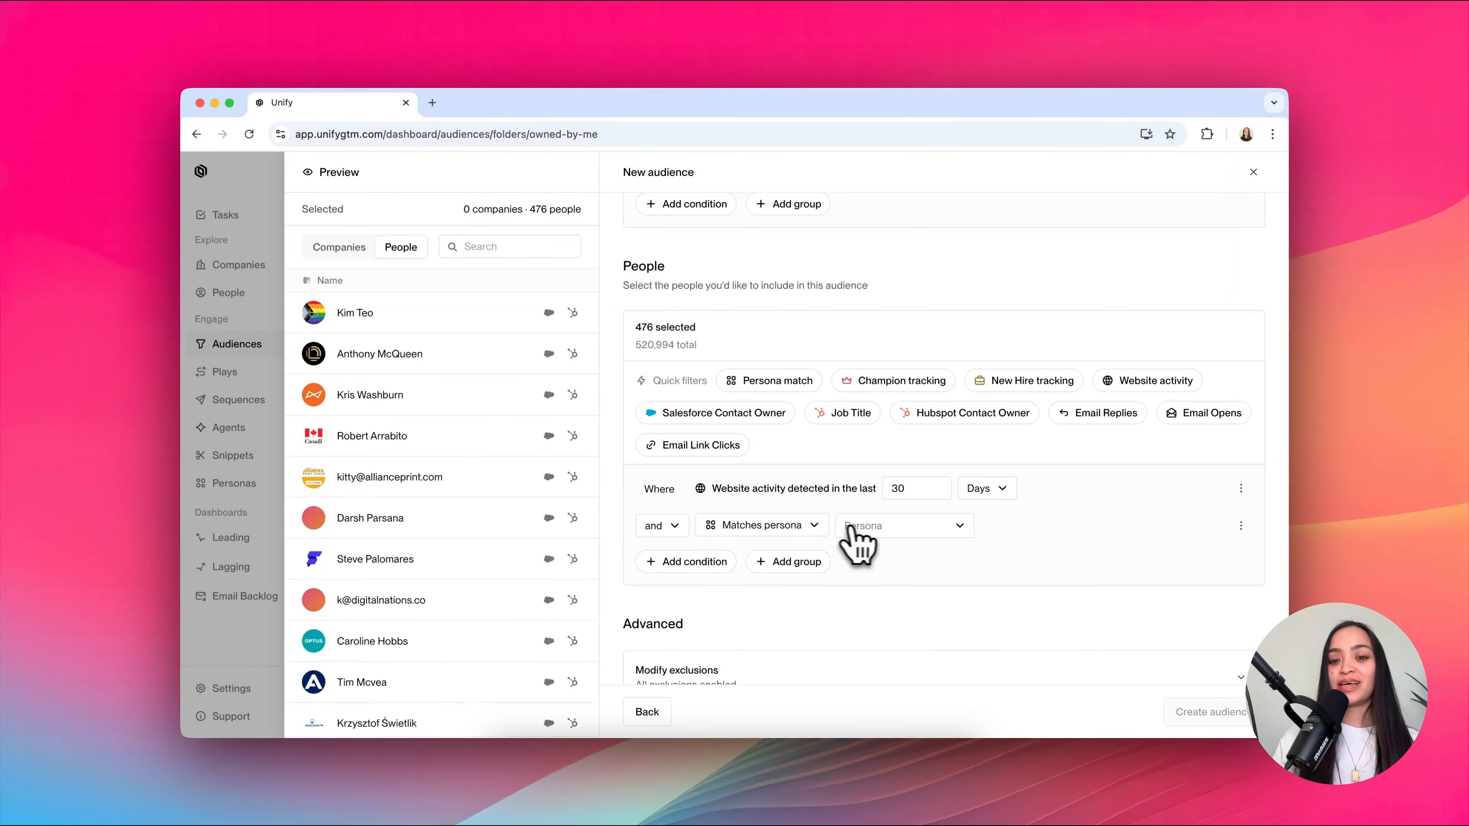
pyautogui.click(859, 526)
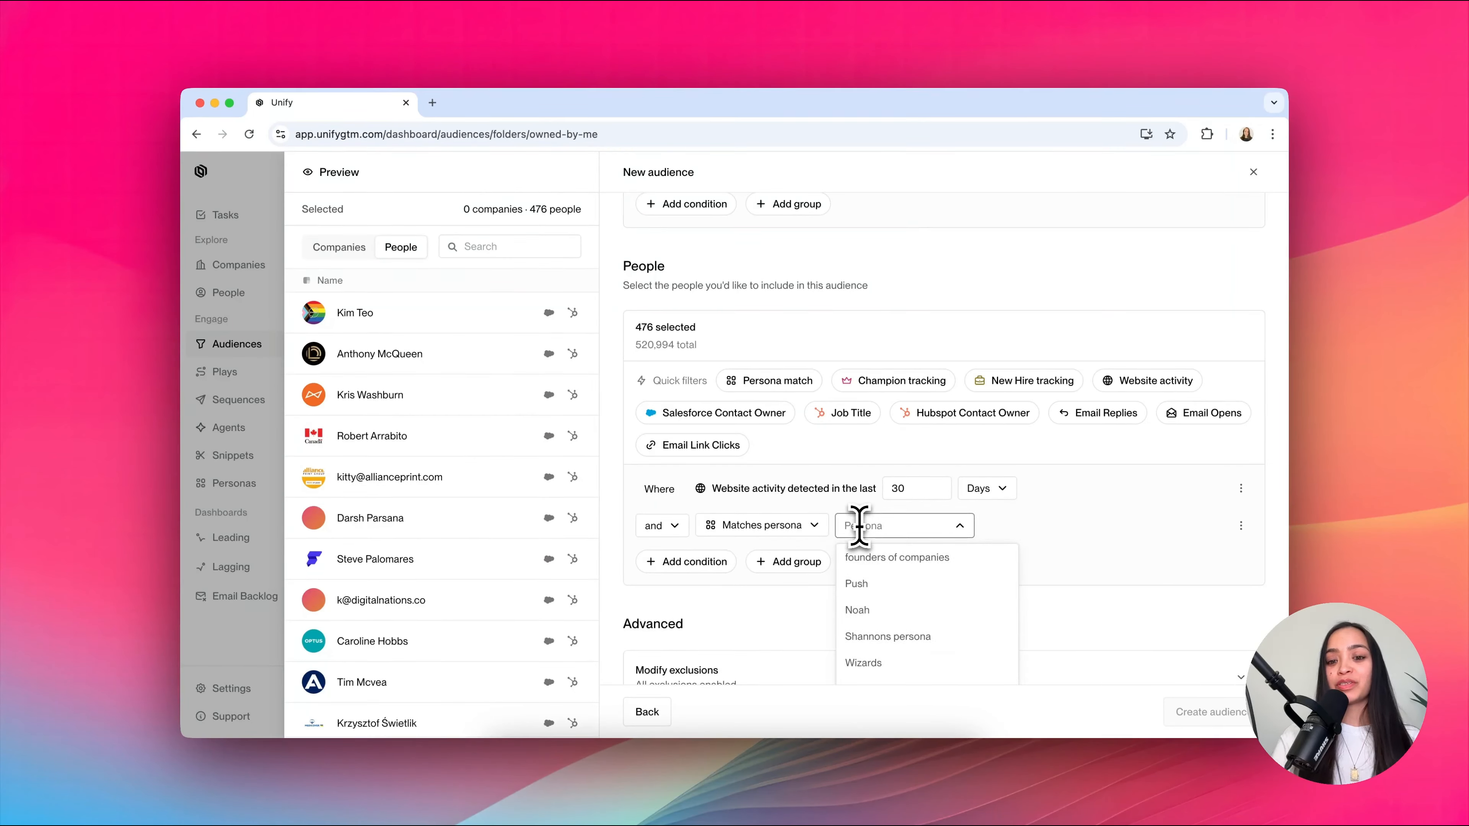
pyautogui.write('sales')
pyautogui.click(894, 557)
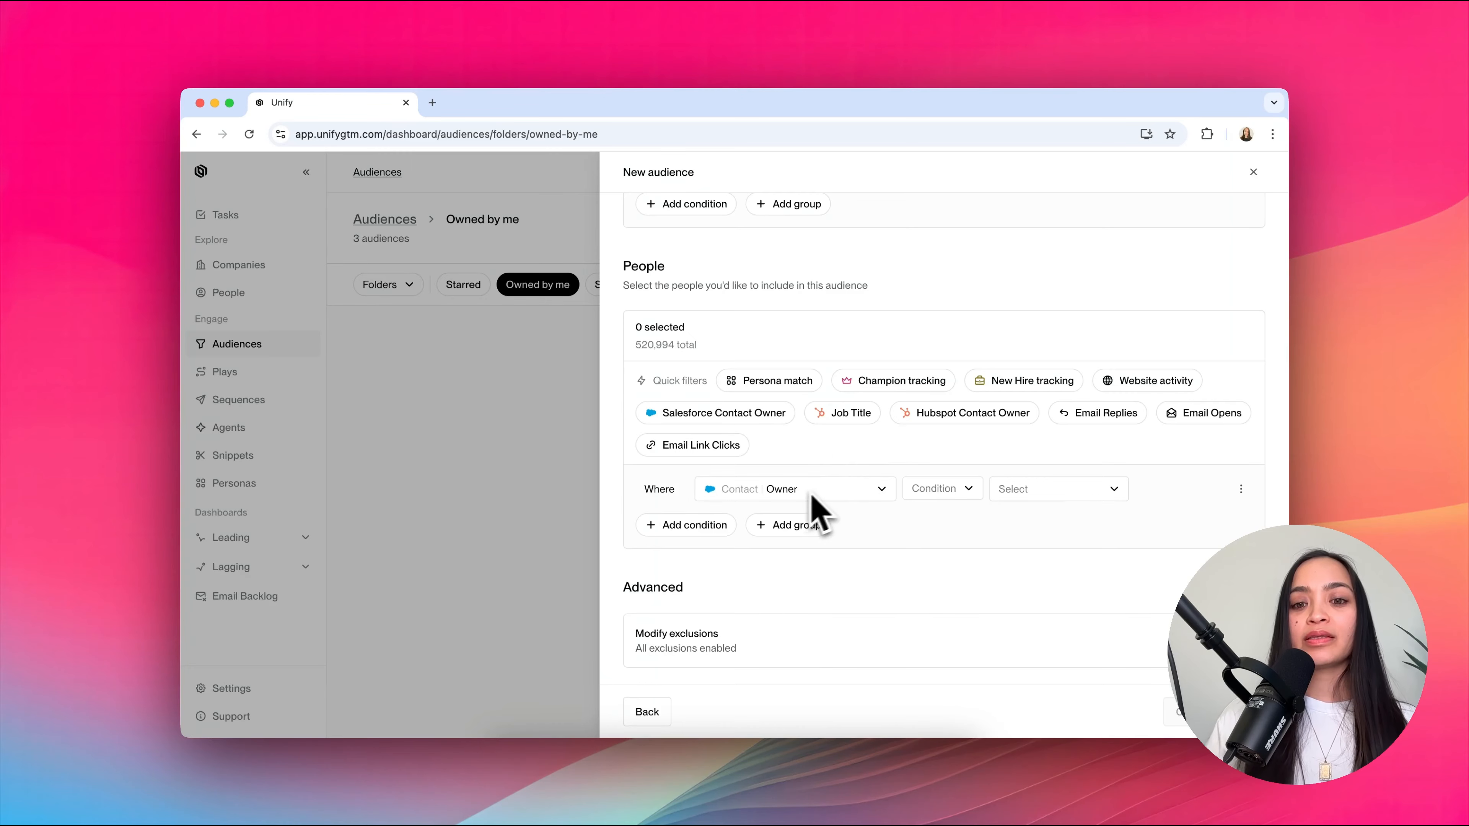
# Set the Salesforce Contact Owner condition to "is equal to" and choose one of the listed owners.
pyautogui.click(931, 489)
pyautogui.click(940, 517)
pyautogui.click(1029, 492)
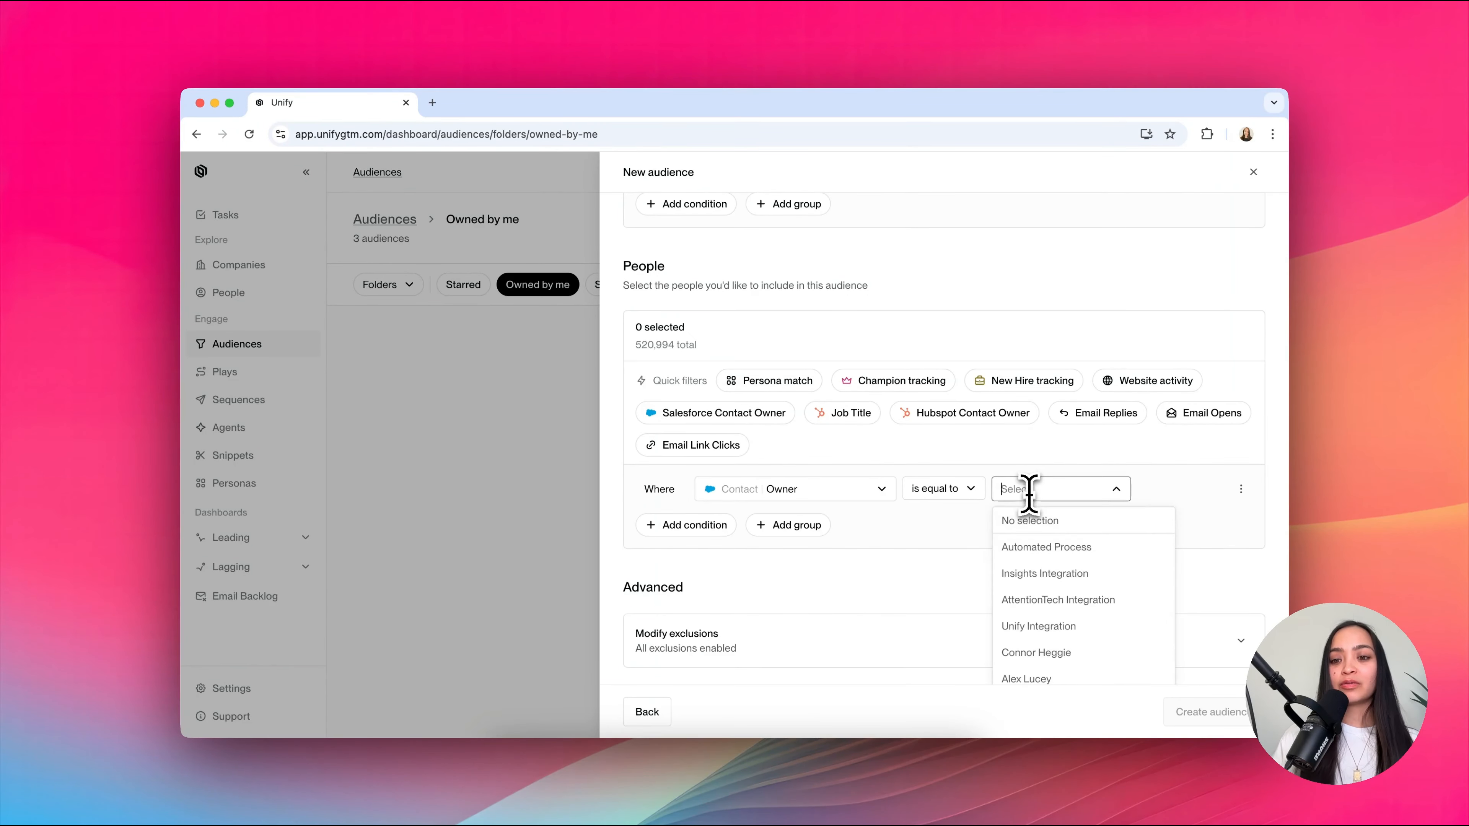
pyautogui.click(1036, 654)
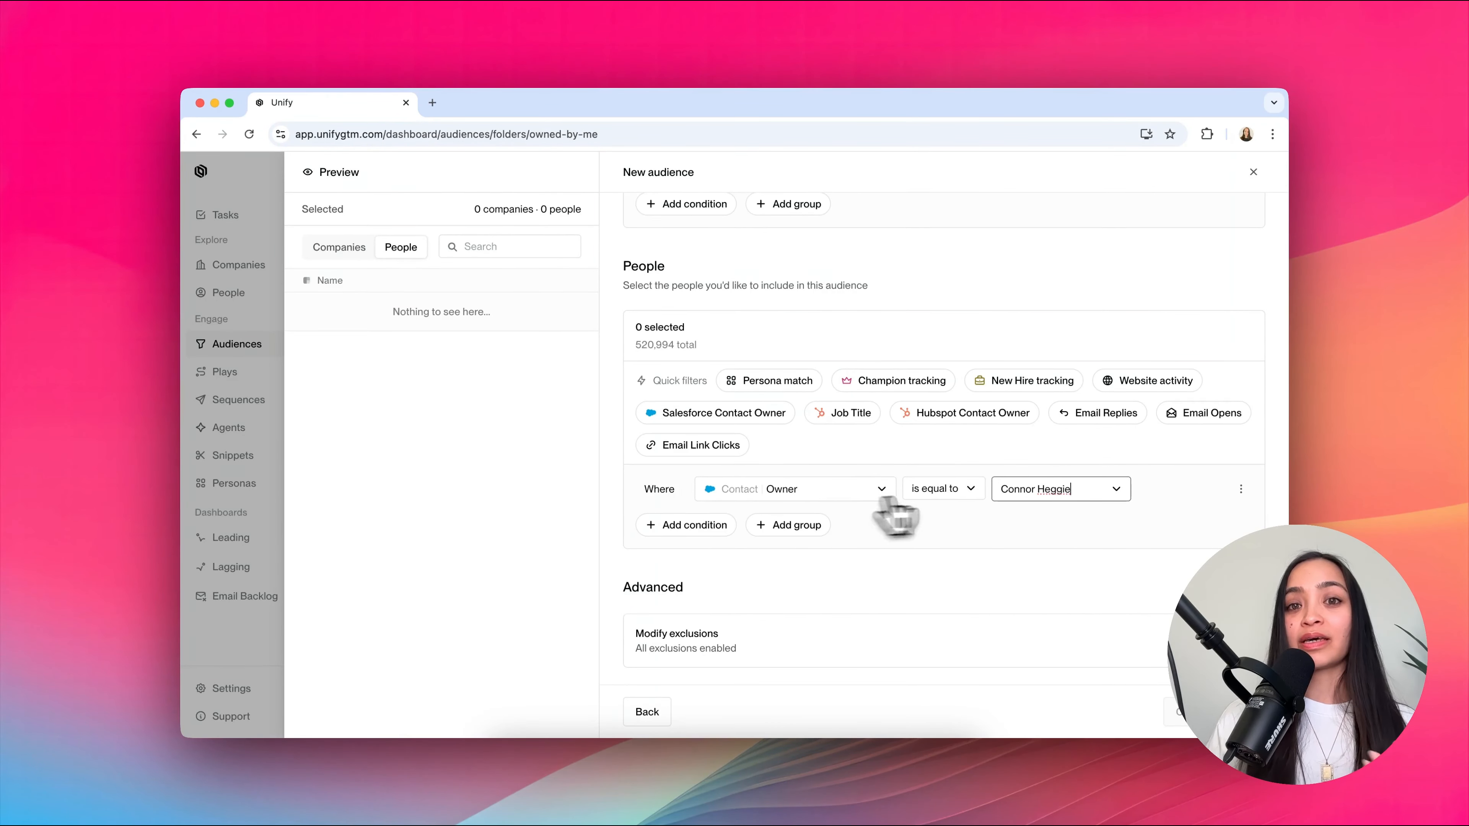
# Try the Job Title quick filter for people, and replace it with the Email Opens filter.
pyautogui.click(845, 412)
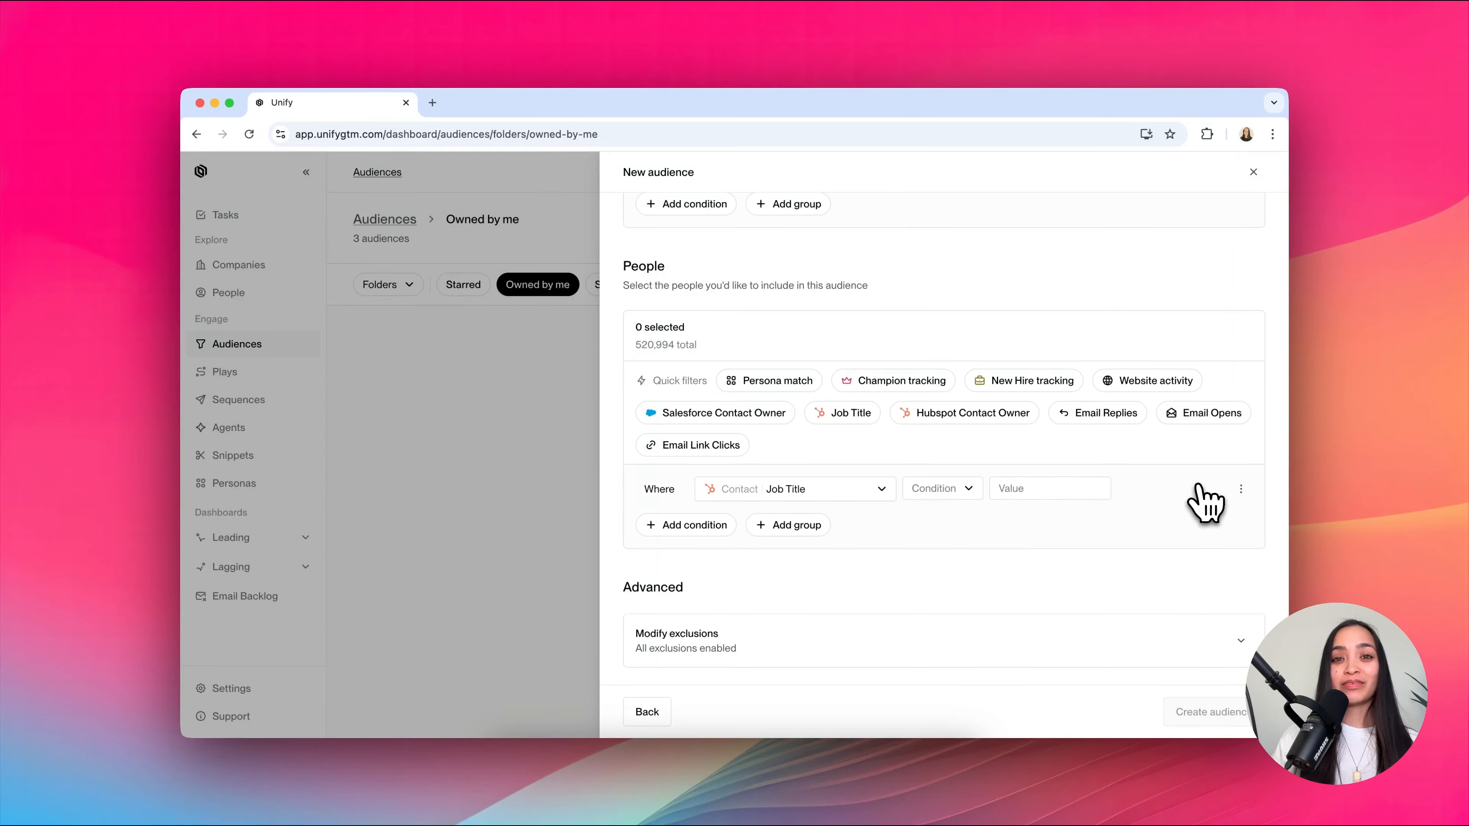
pyautogui.click(1241, 489)
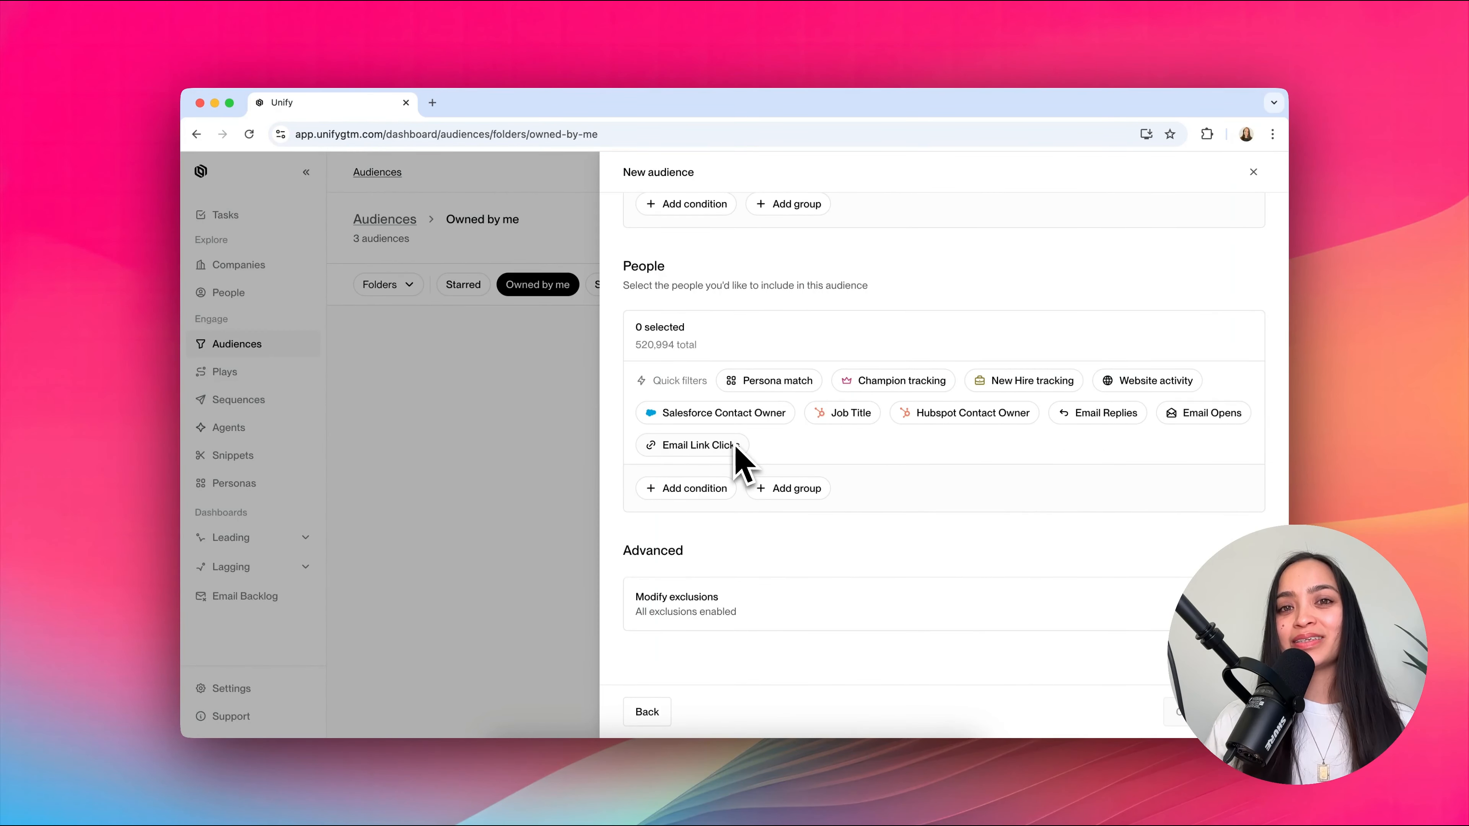
pyautogui.click(1193, 424)
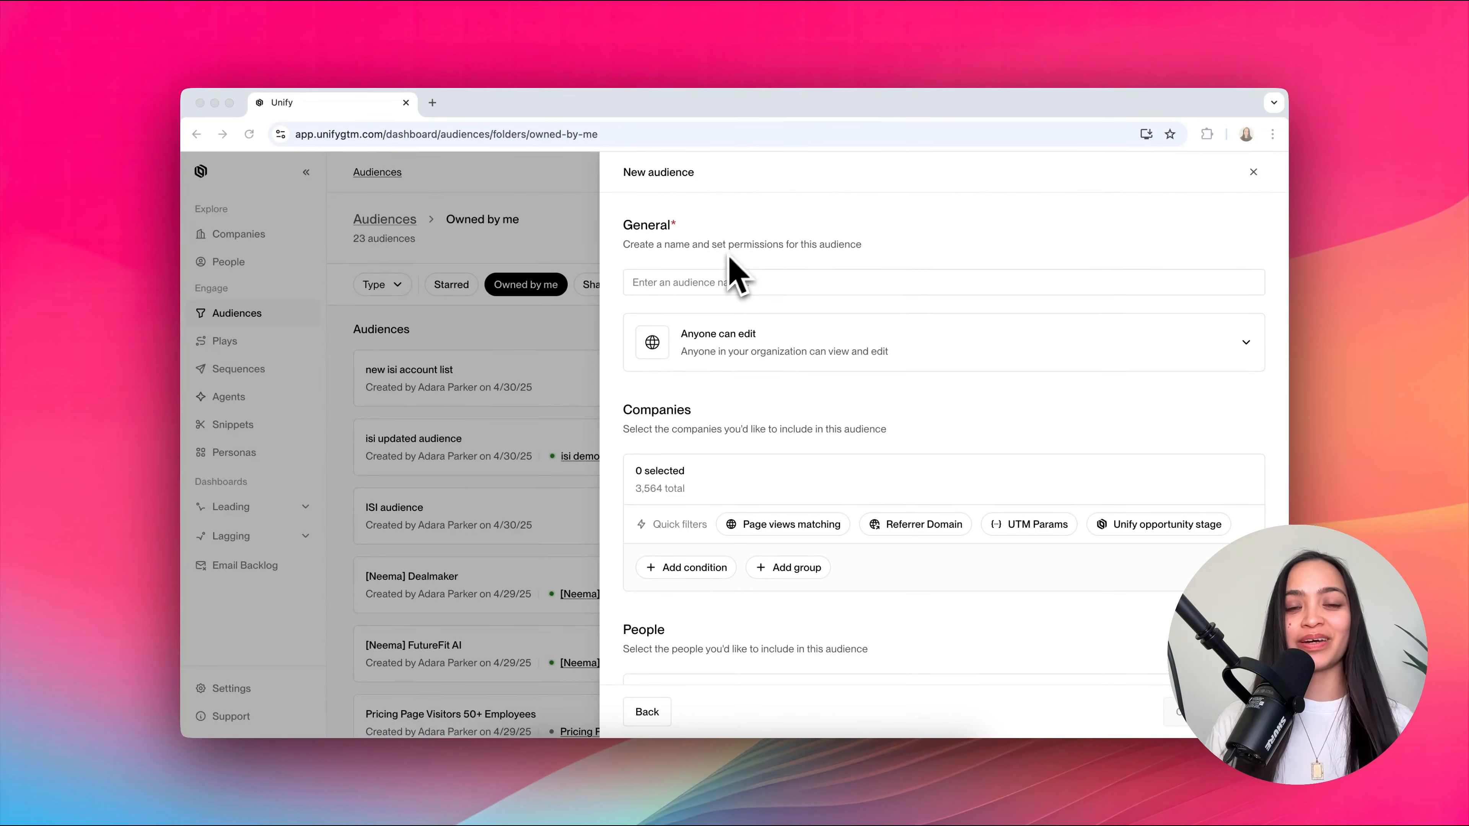
# Name the audience "Pricing Page Visitors ICP" and filter companies by page views matching "/pricing".
pyautogui.click(717, 281)
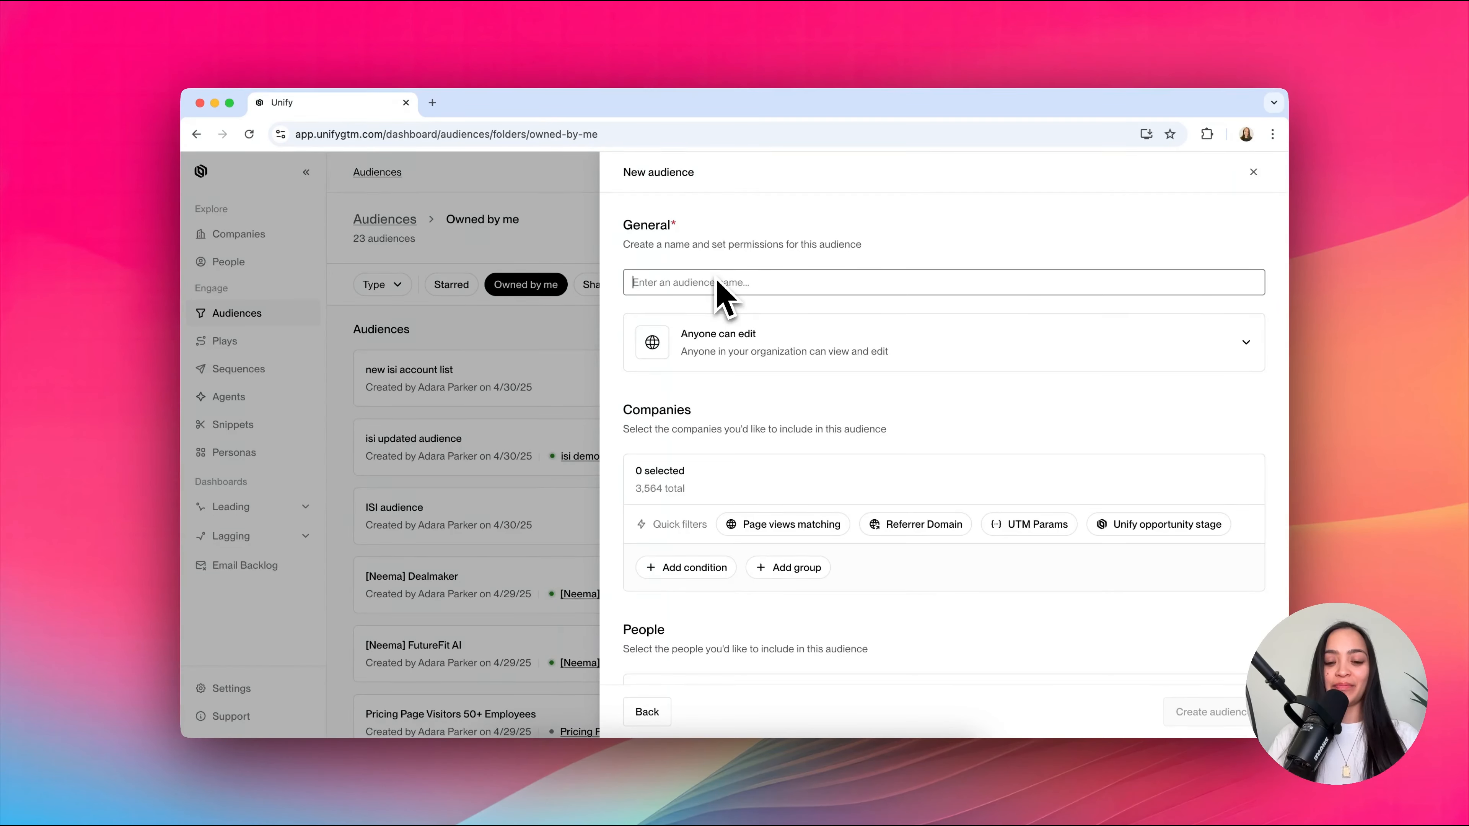
pyautogui.write('Pricing Page Visitors ICP')
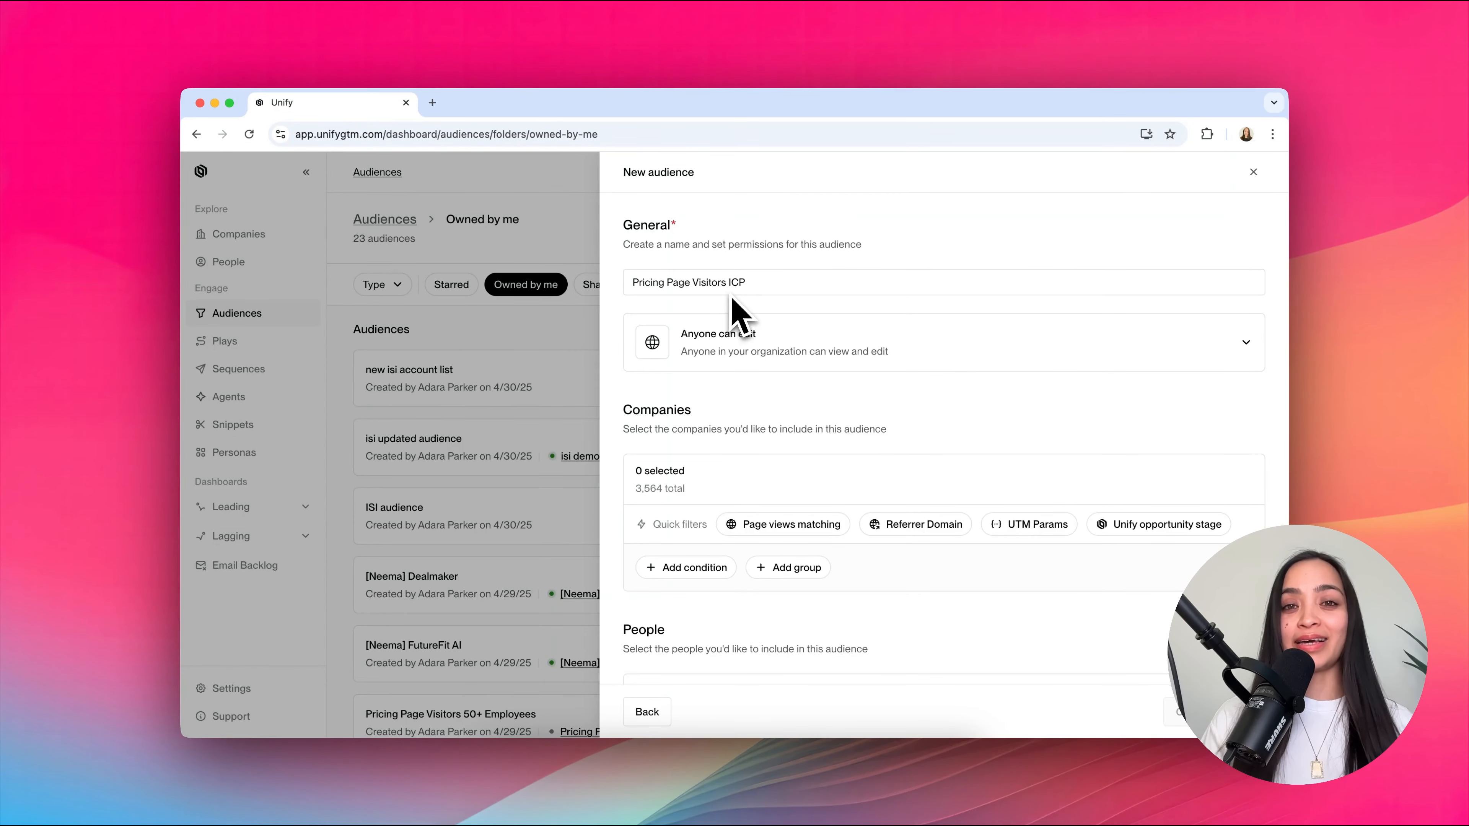
pyautogui.scroll(-2, 775, 405)
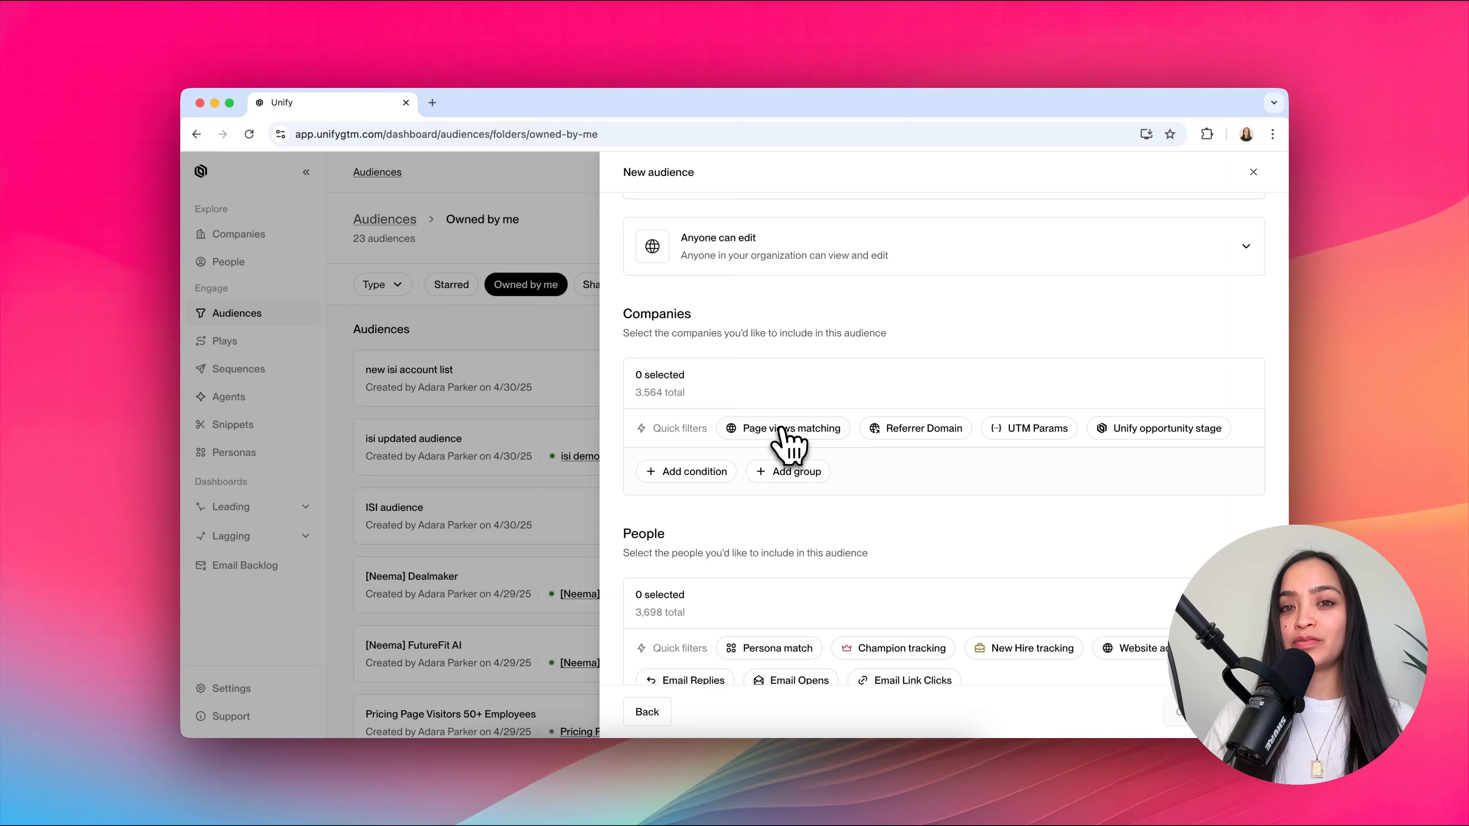
pyautogui.click(786, 432)
pyautogui.click(754, 469)
pyautogui.click(778, 525)
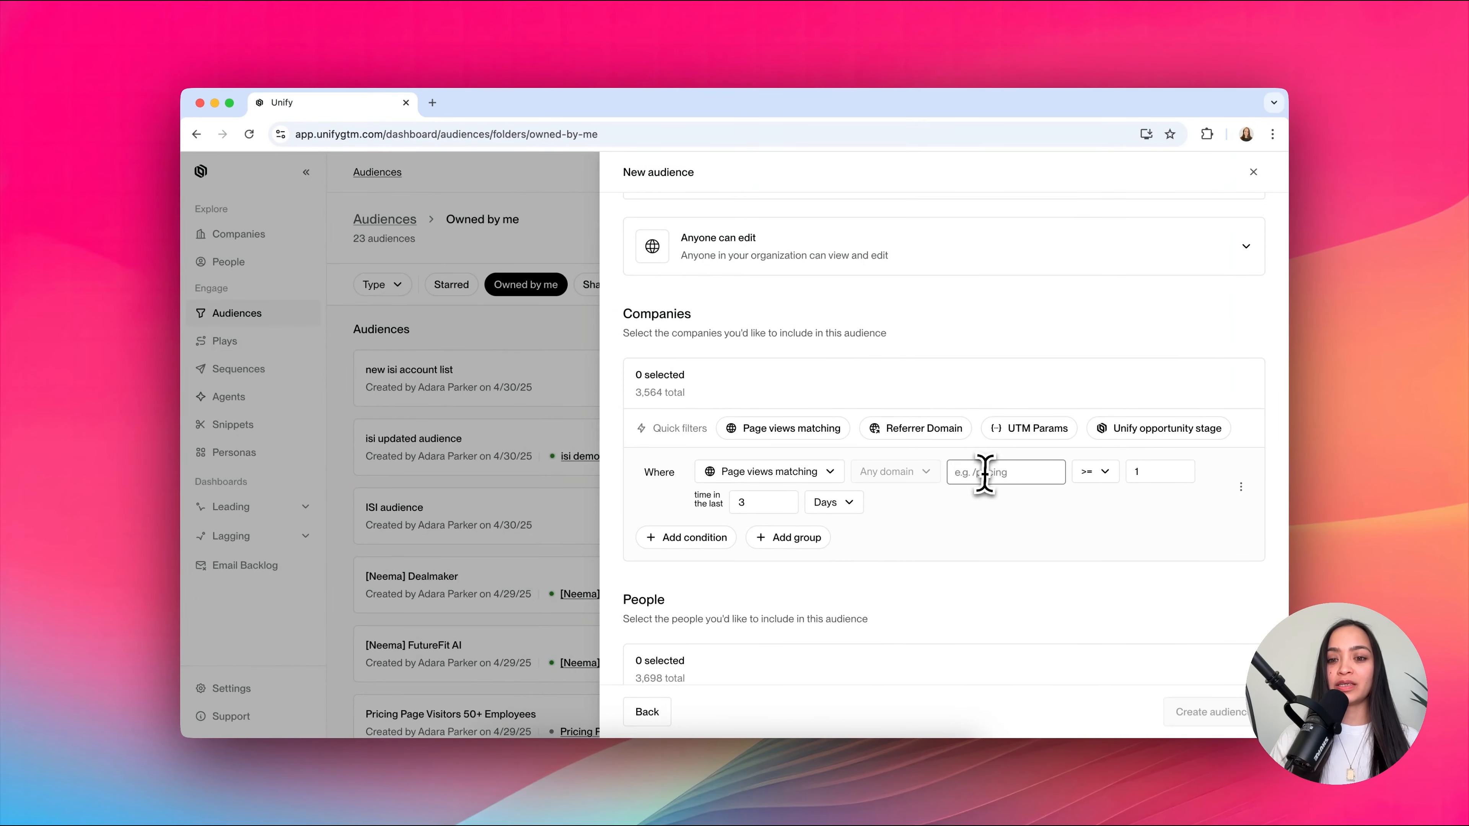
pyautogui.write('/pricing')
pyautogui.press('Return')
# Filter people to those matching the Head of Sales, Heads of Marketing or Head of Growth persona.
pyautogui.scroll(-4, 977, 485)
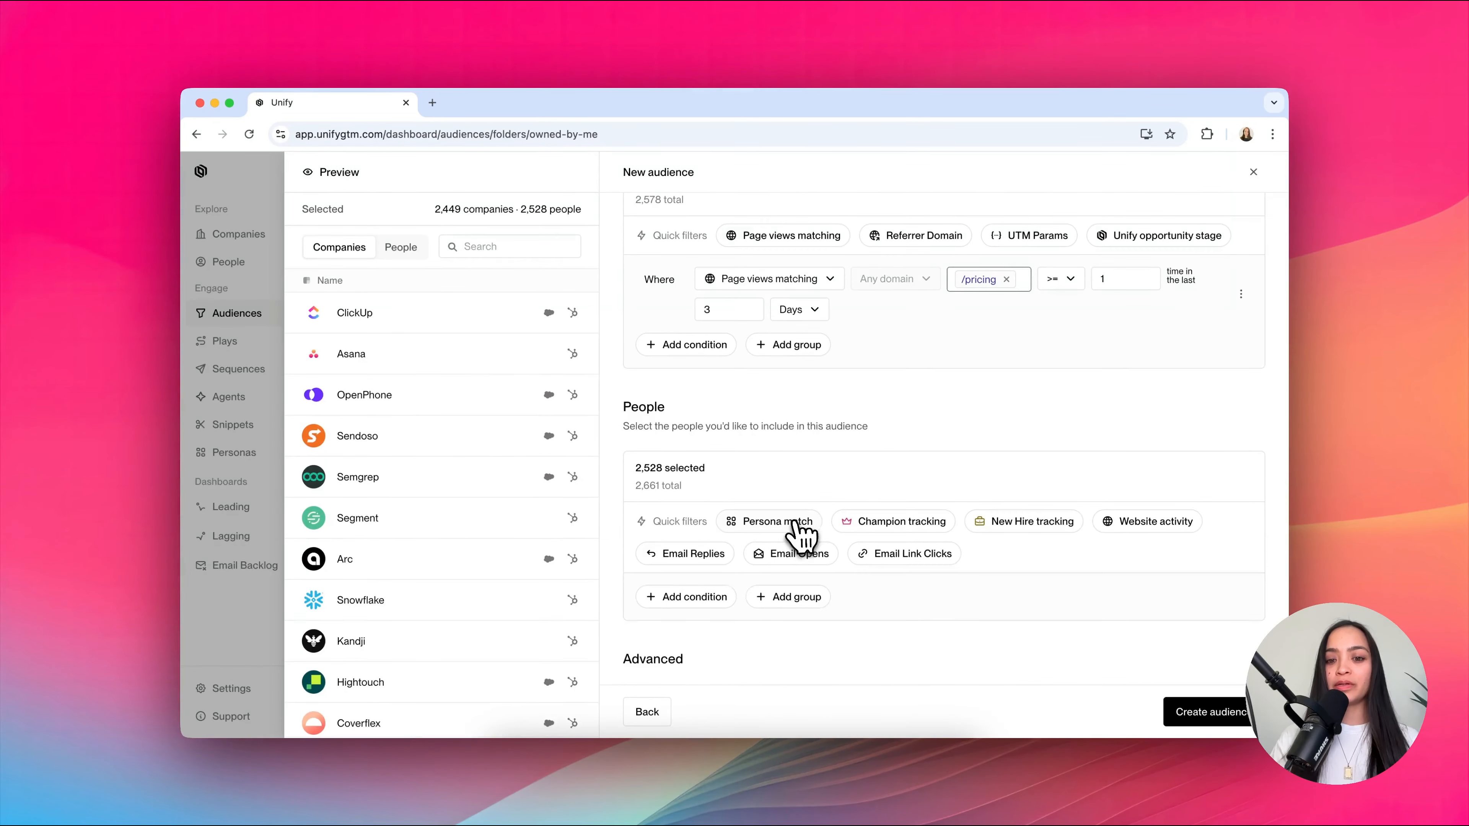
pyautogui.click(801, 533)
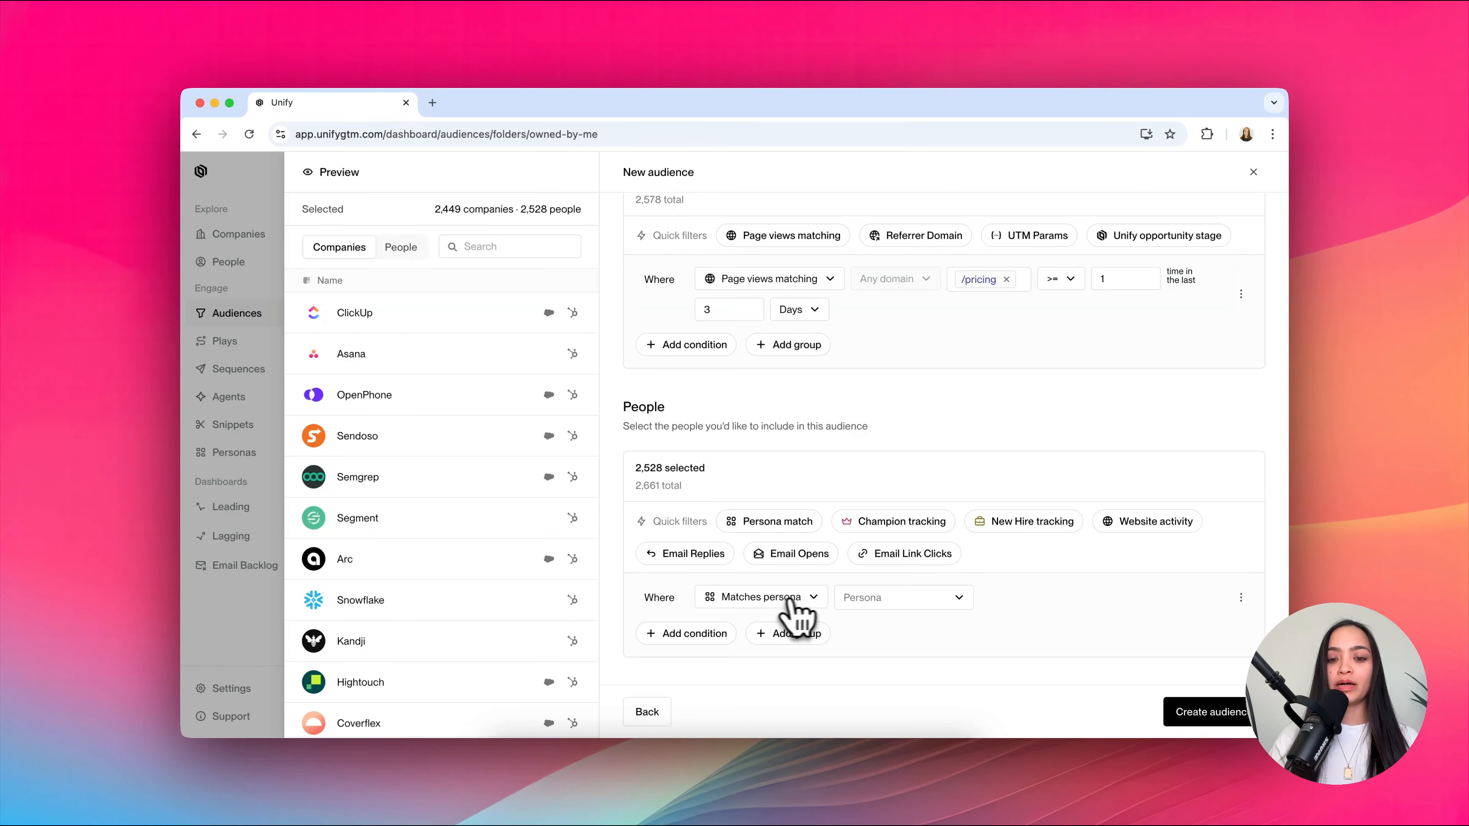
pyautogui.click(873, 599)
pyautogui.write('Head of')
pyautogui.click(876, 629)
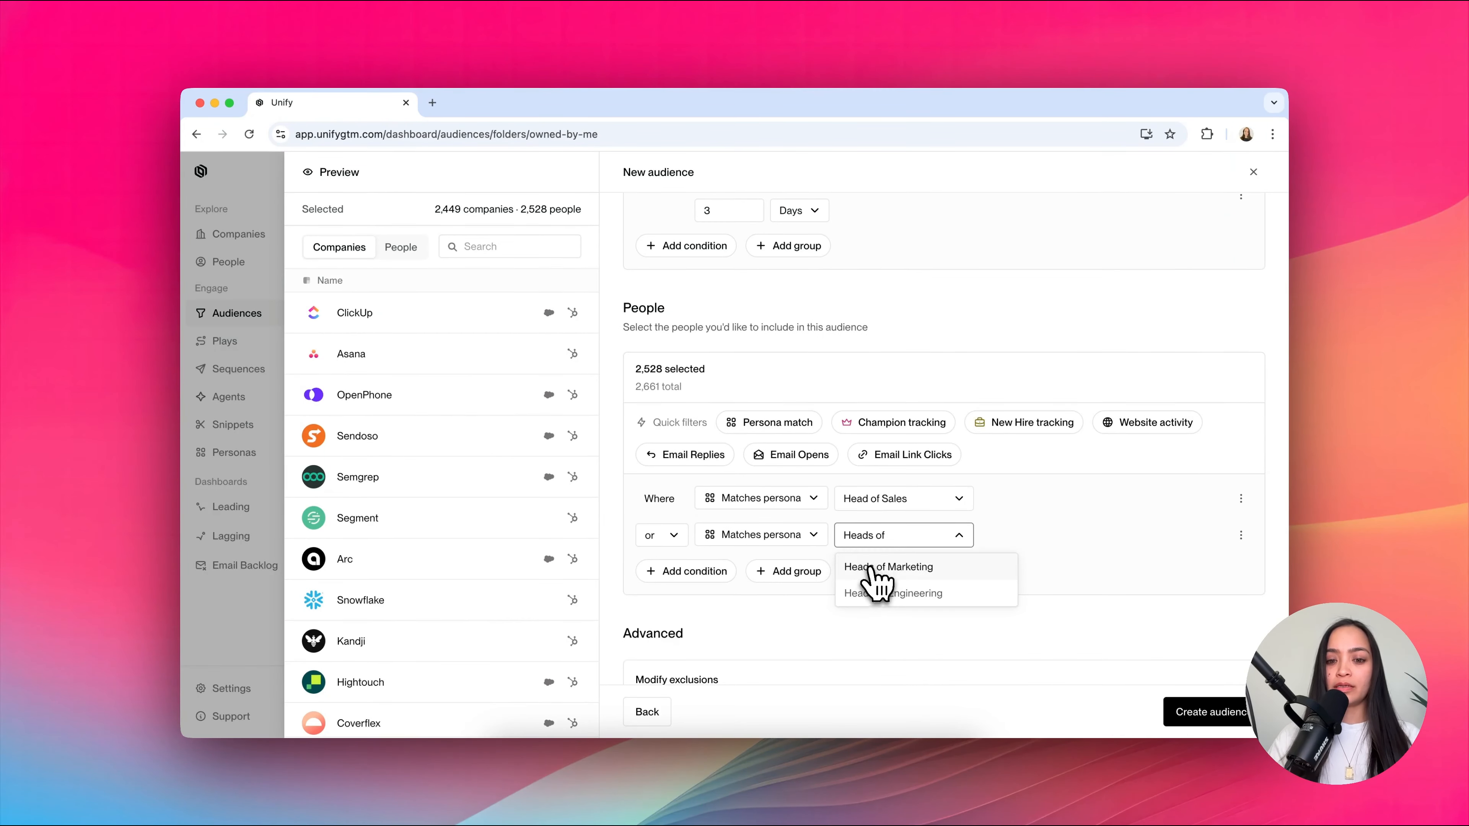
pyautogui.click(879, 567)
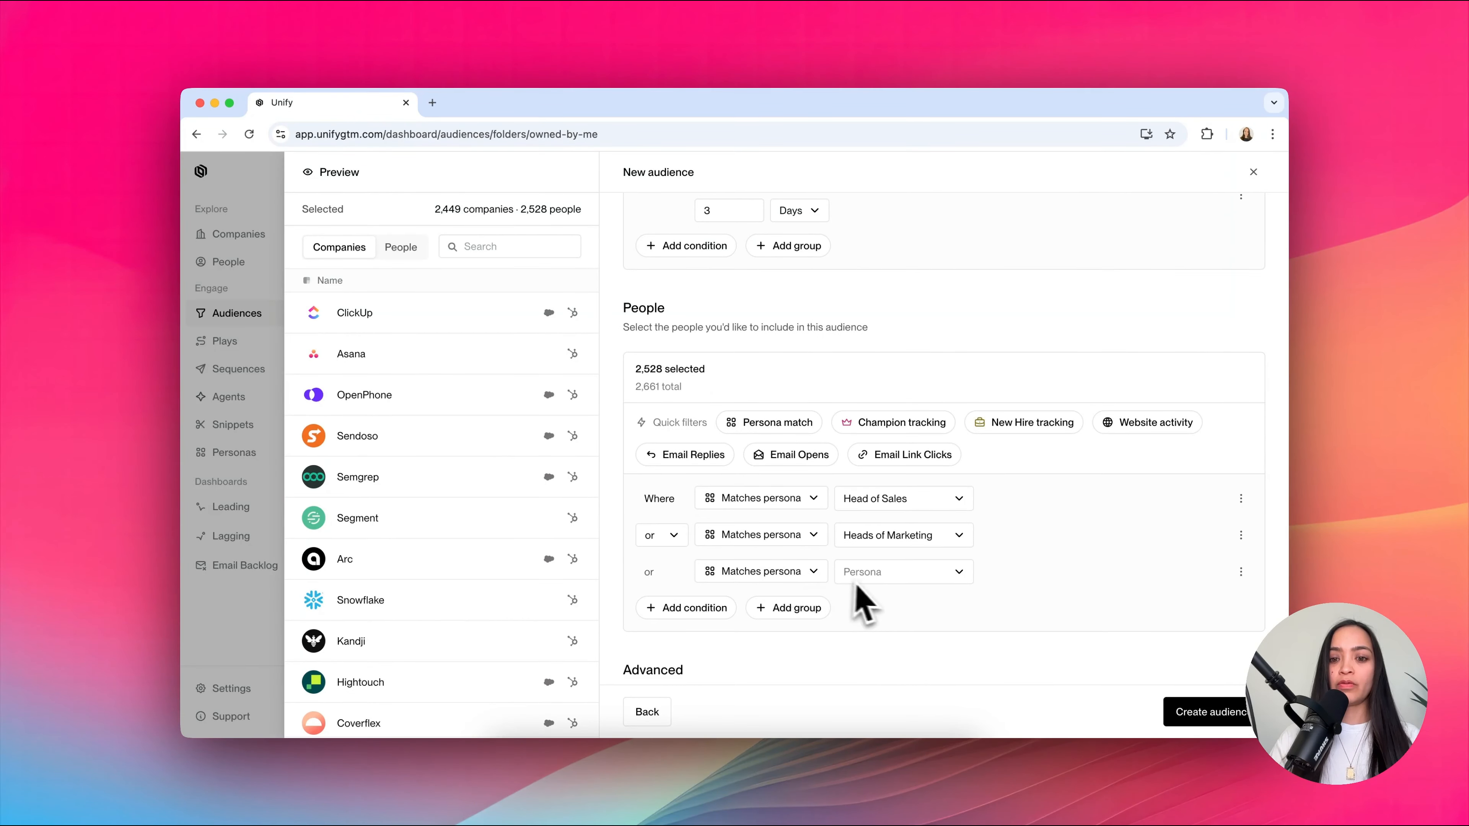
pyautogui.click(862, 579)
pyautogui.write('Heads of Growth')
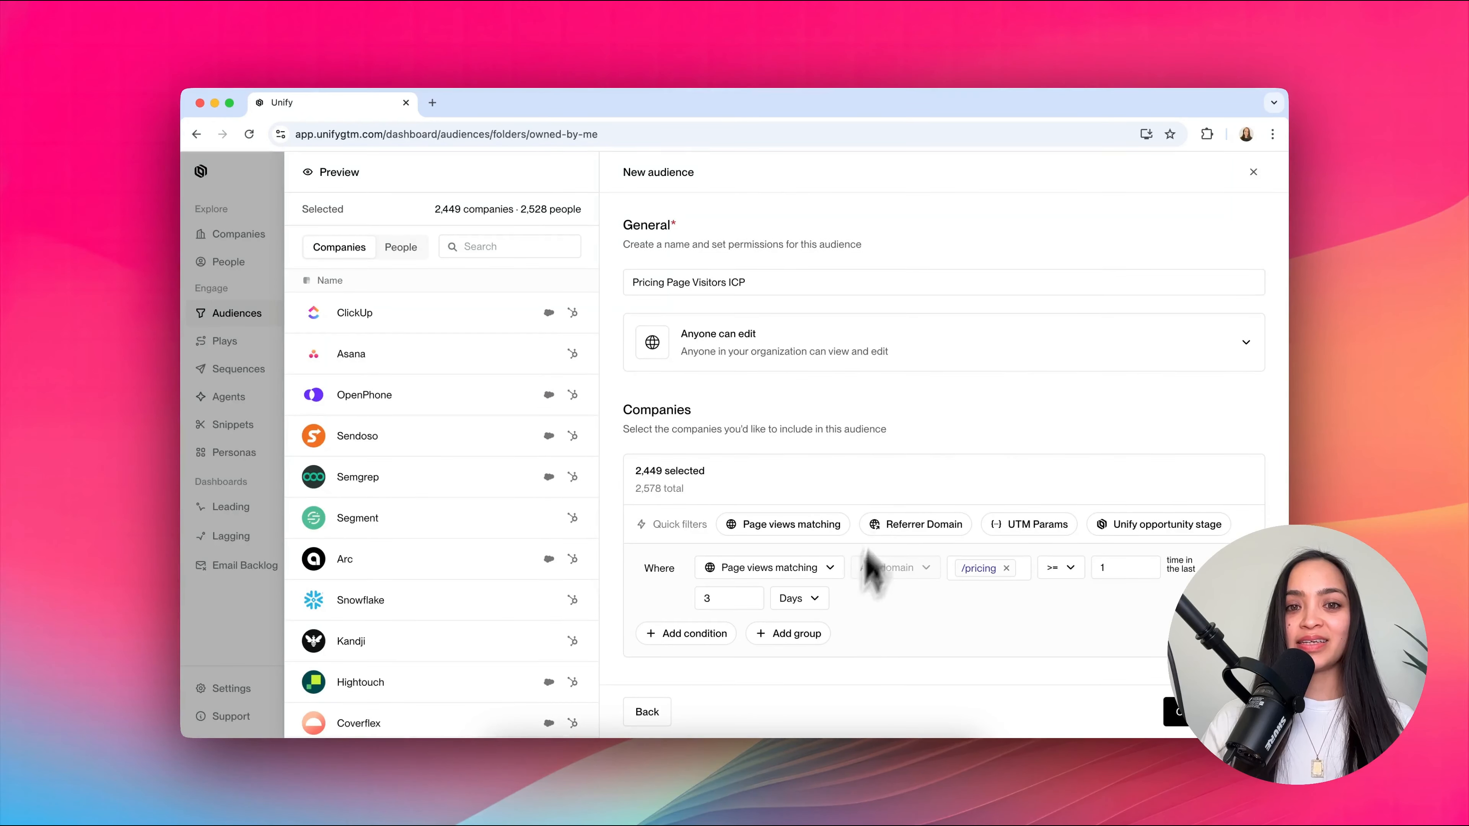
pyautogui.scroll(-10, 862, 591)
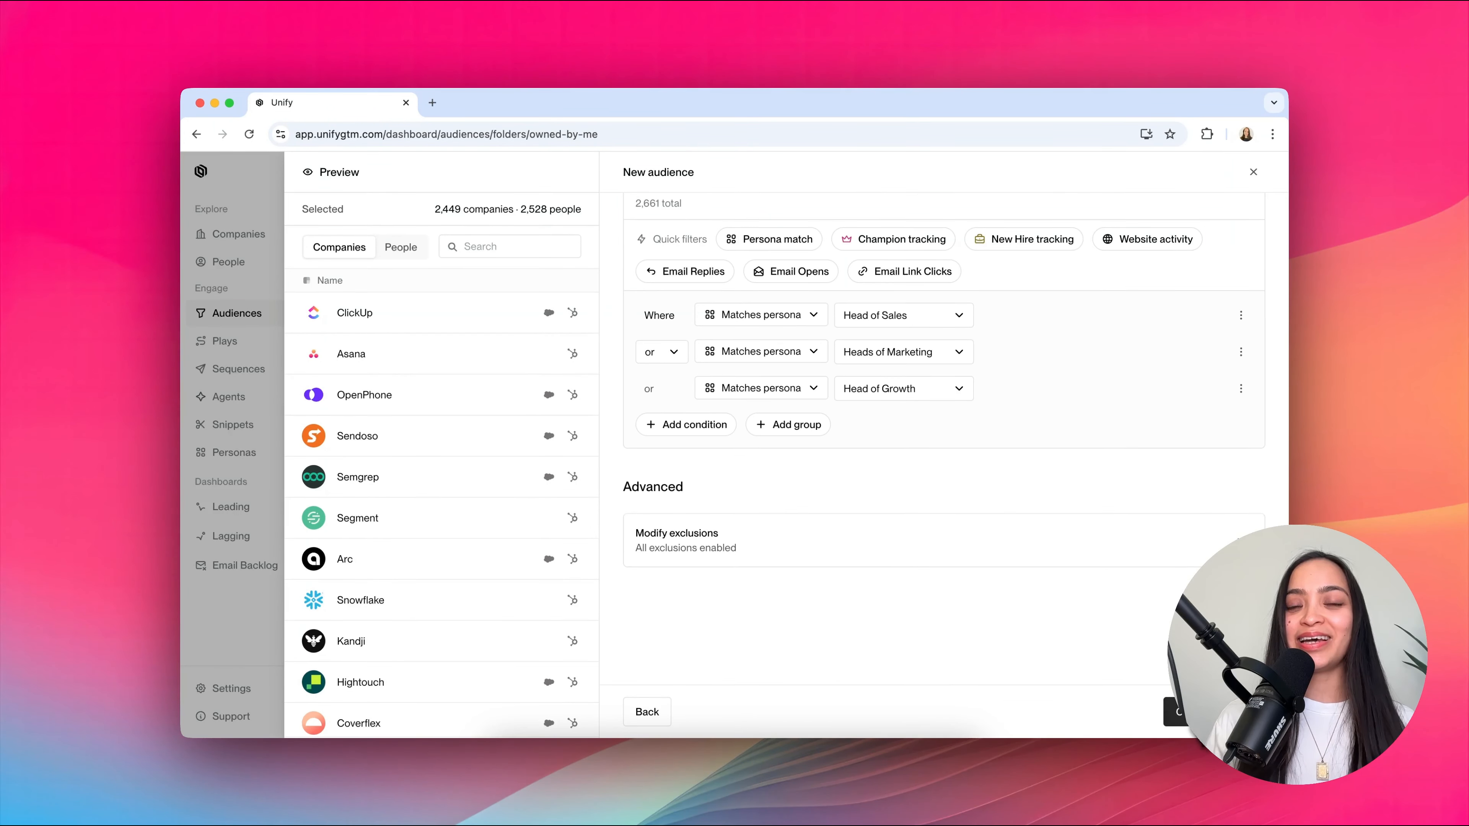